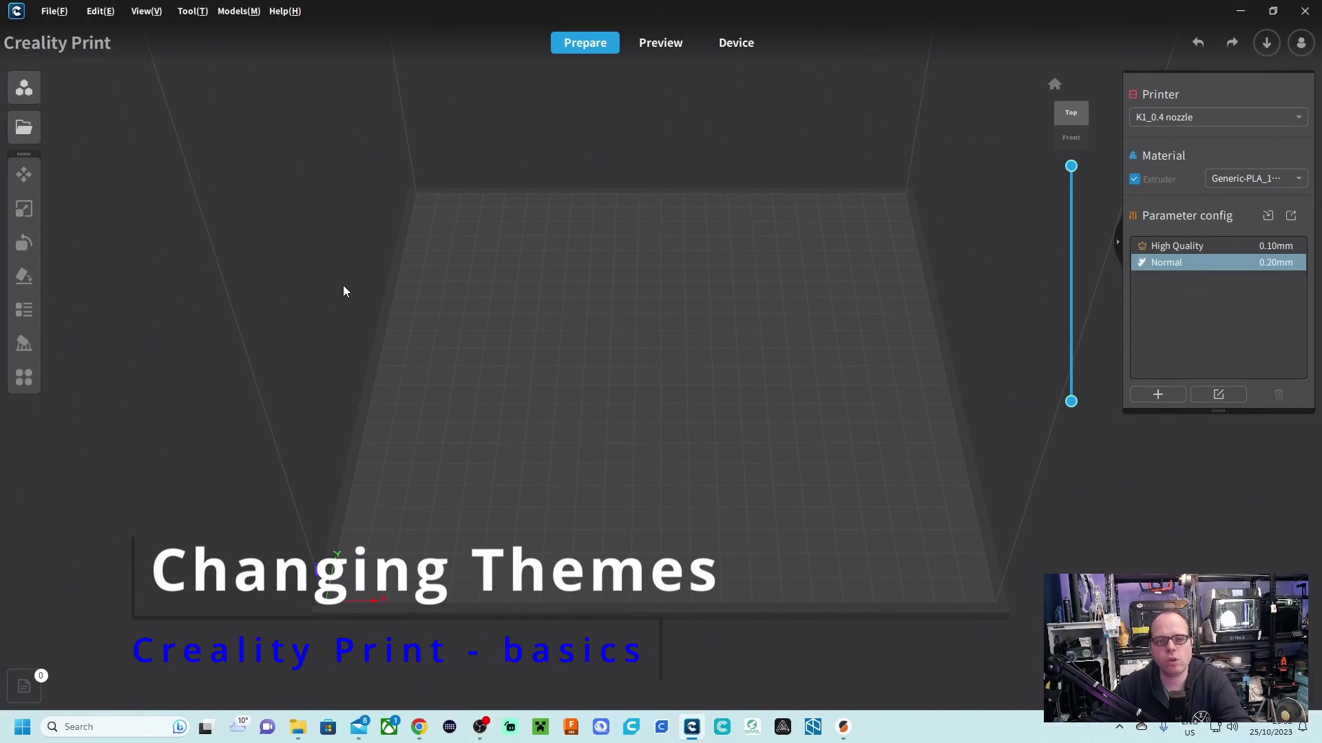
- Look through the tool options and close the theme options without changing the theme
{"action": "left_click", "coordinate": [192, 11]}
{"action": "mouse_move", "coordinate": [303, 101]}
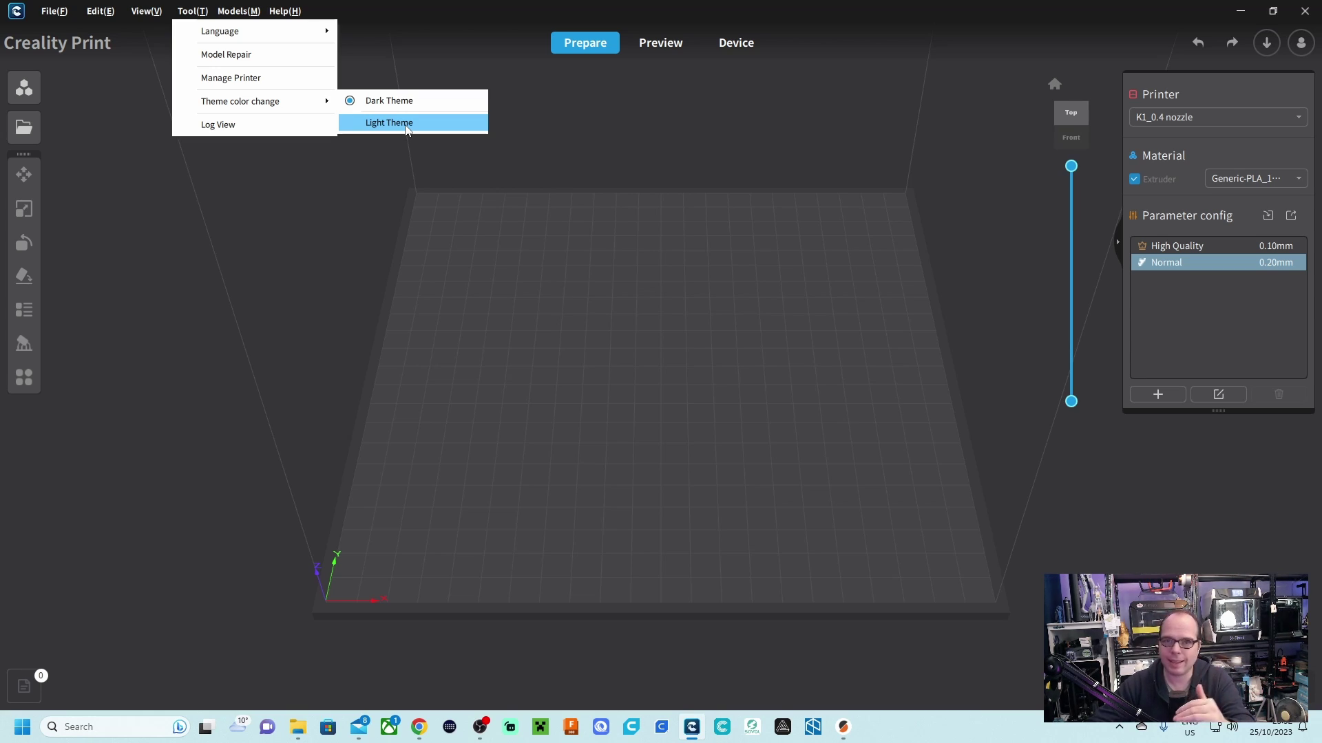
{"action": "left_click", "coordinate": [311, 247]}
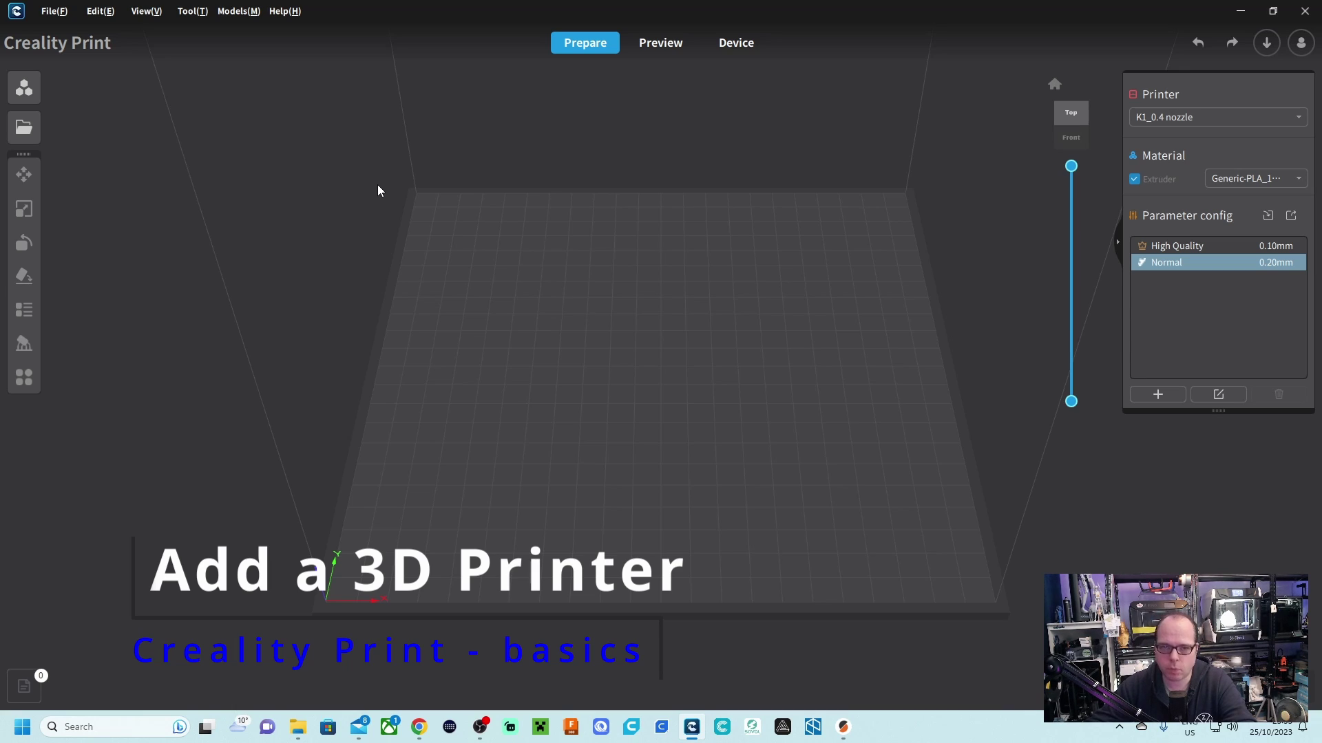
- Browse the Sonic Pad, K1 and Ender series in the printer catalogue without adding a printer
{"action": "left_click", "coordinate": [1305, 122]}
{"action": "left_click", "coordinate": [1179, 257]}
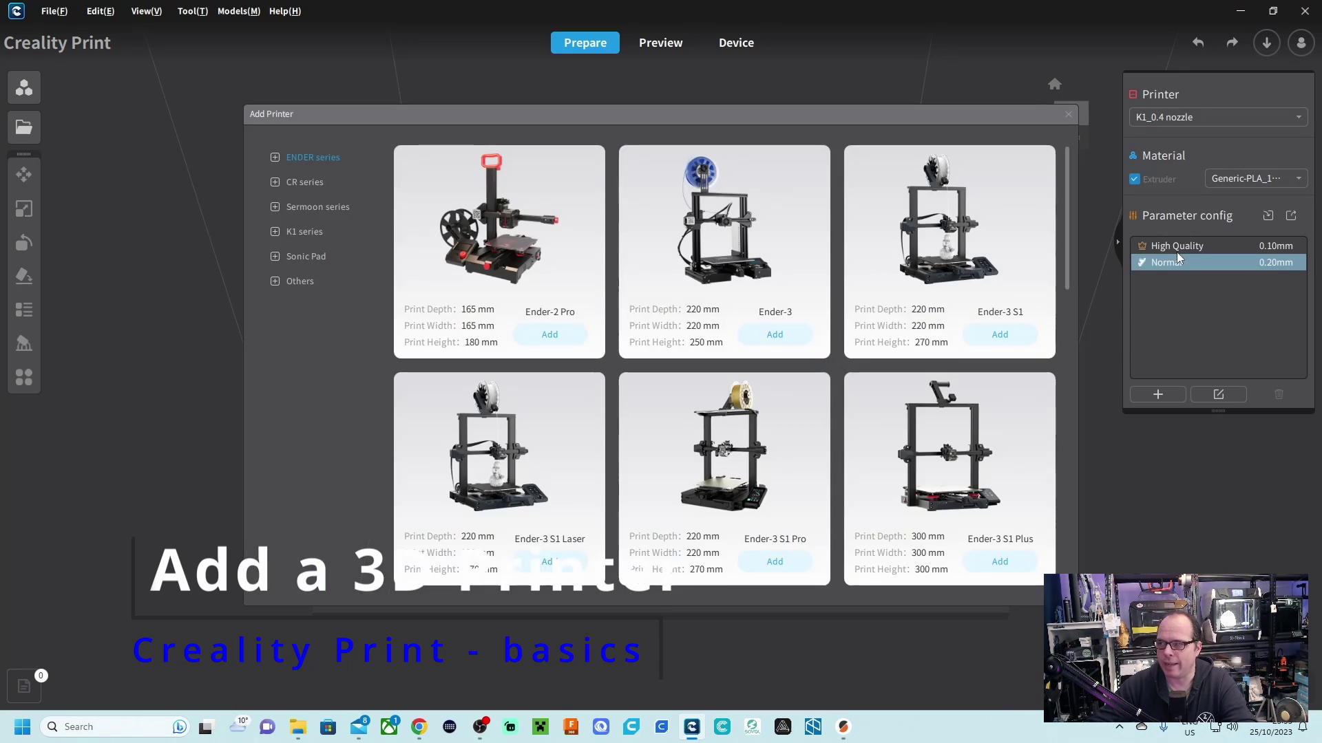
{"action": "left_click", "coordinate": [315, 260]}
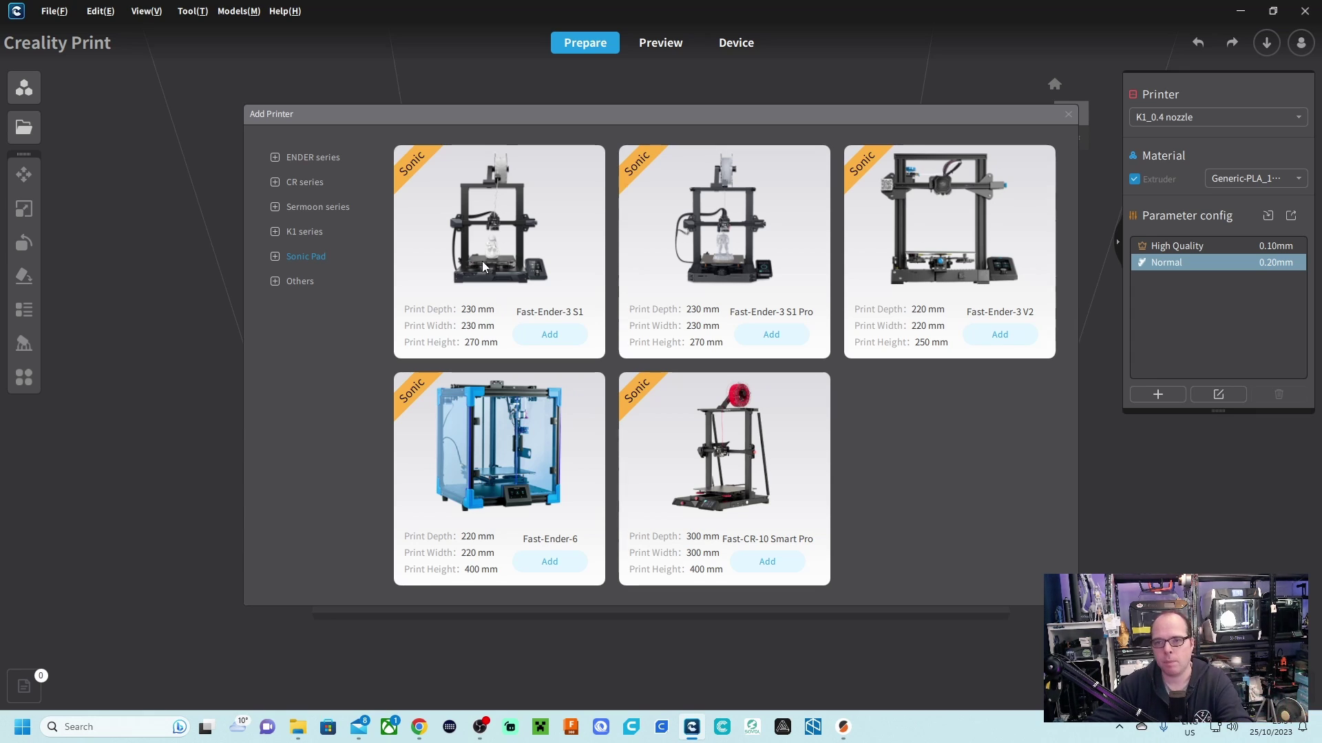
{"action": "left_click", "coordinate": [320, 234]}
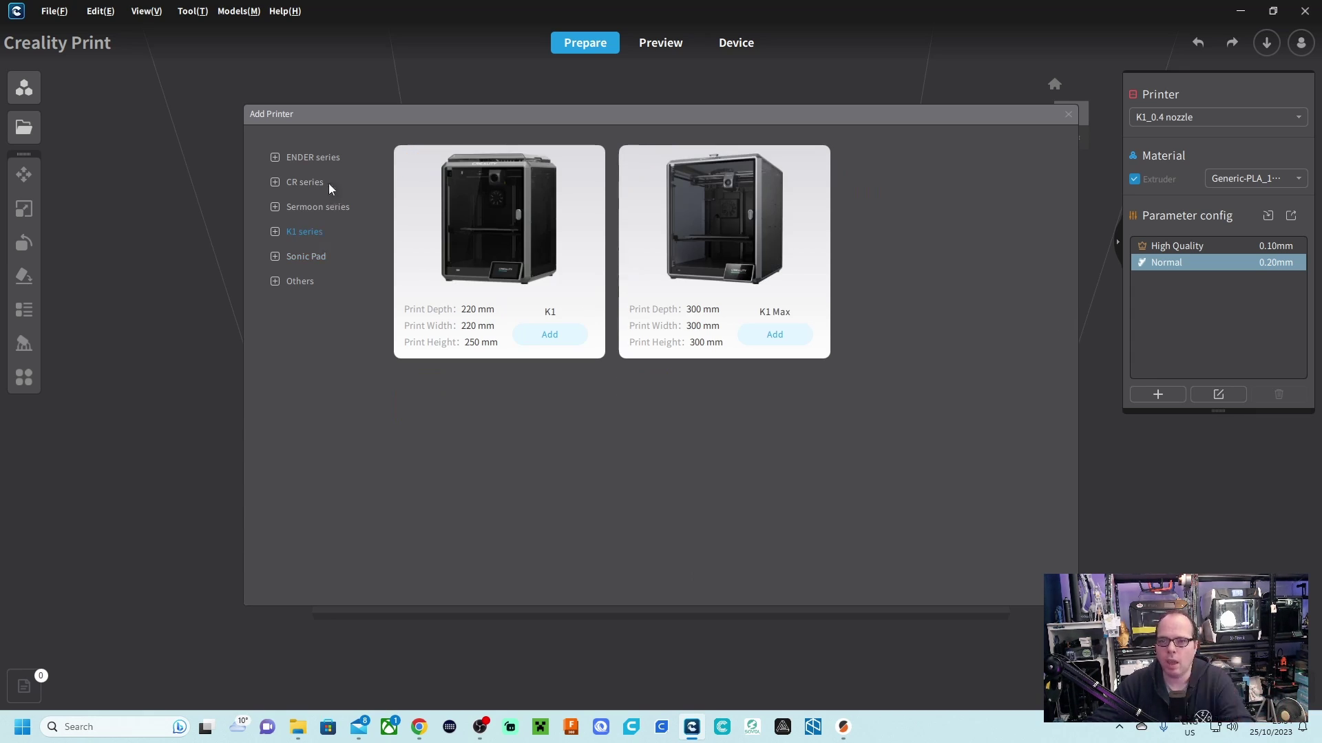
{"action": "left_click", "coordinate": [322, 158]}
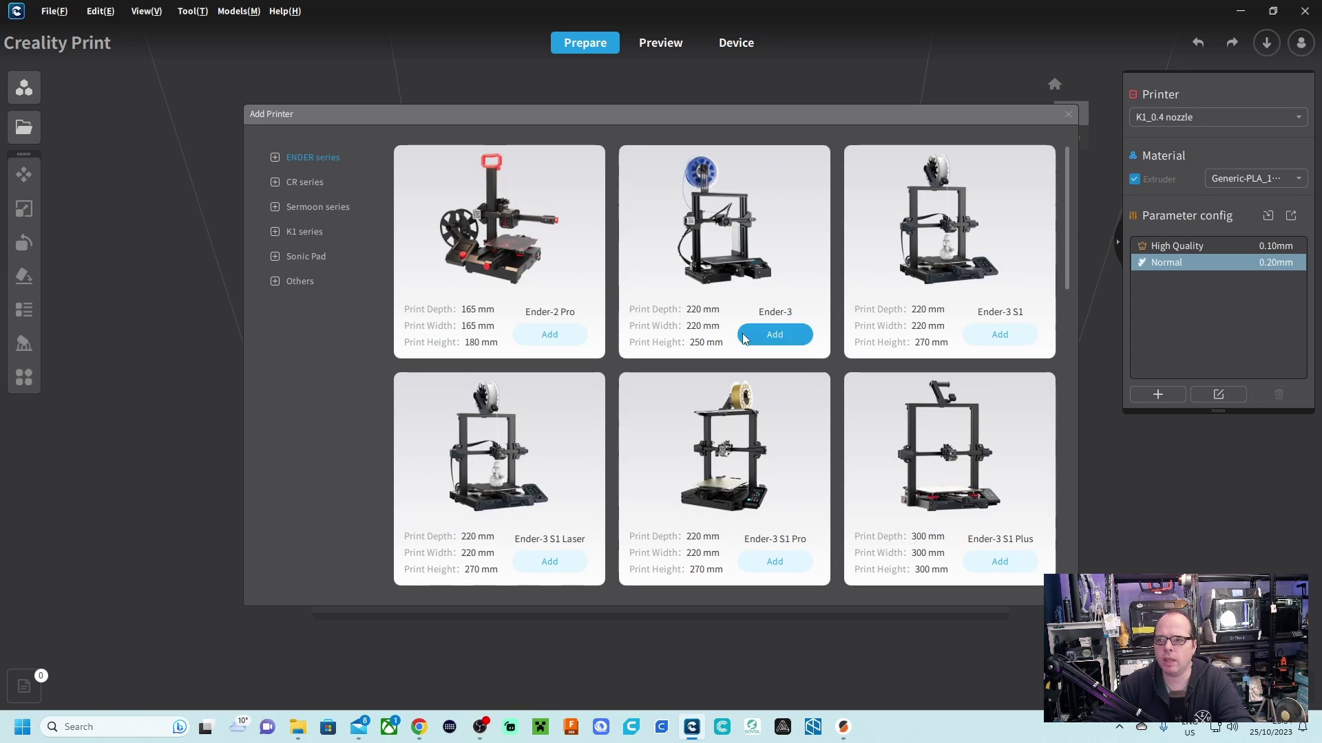
{"action": "scroll", "coordinate": [738, 316], "scroll_direction": "down", "scroll_amount": 1}
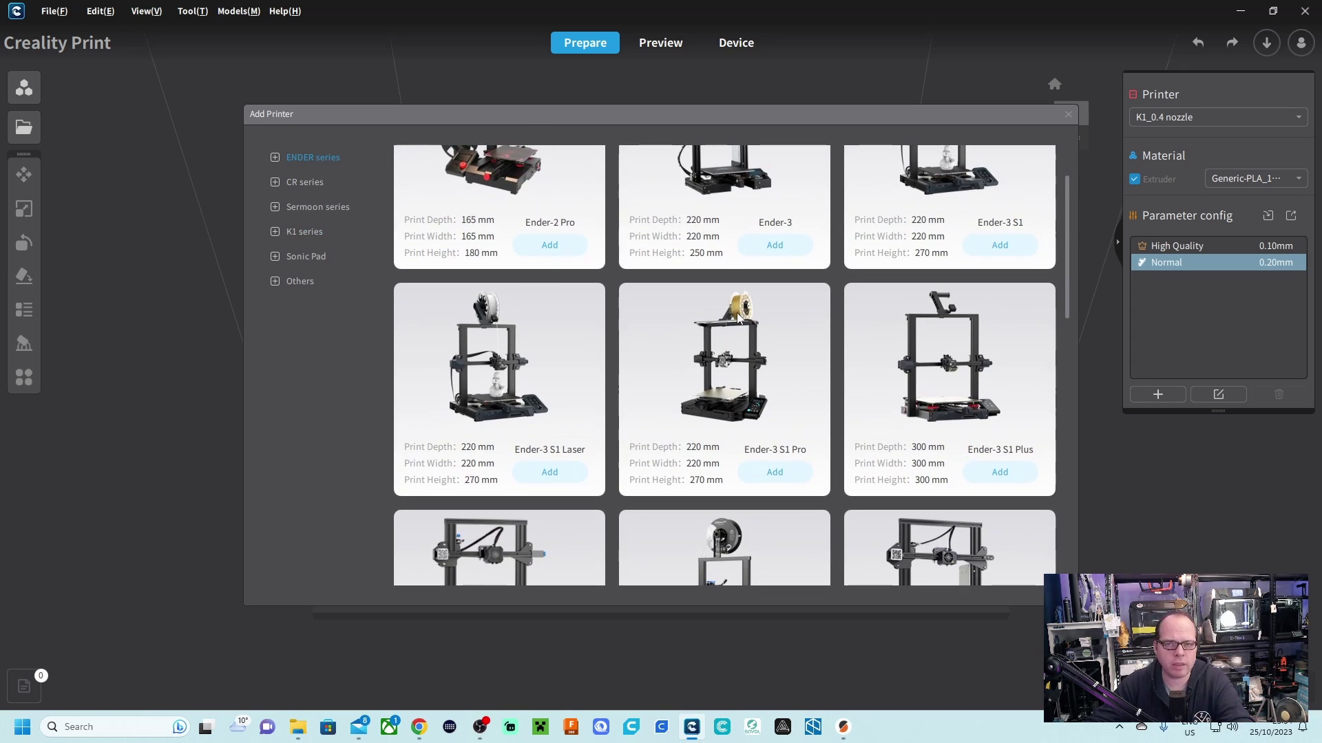
{"action": "scroll", "coordinate": [740, 320], "scroll_direction": "down", "scroll_amount": 2}
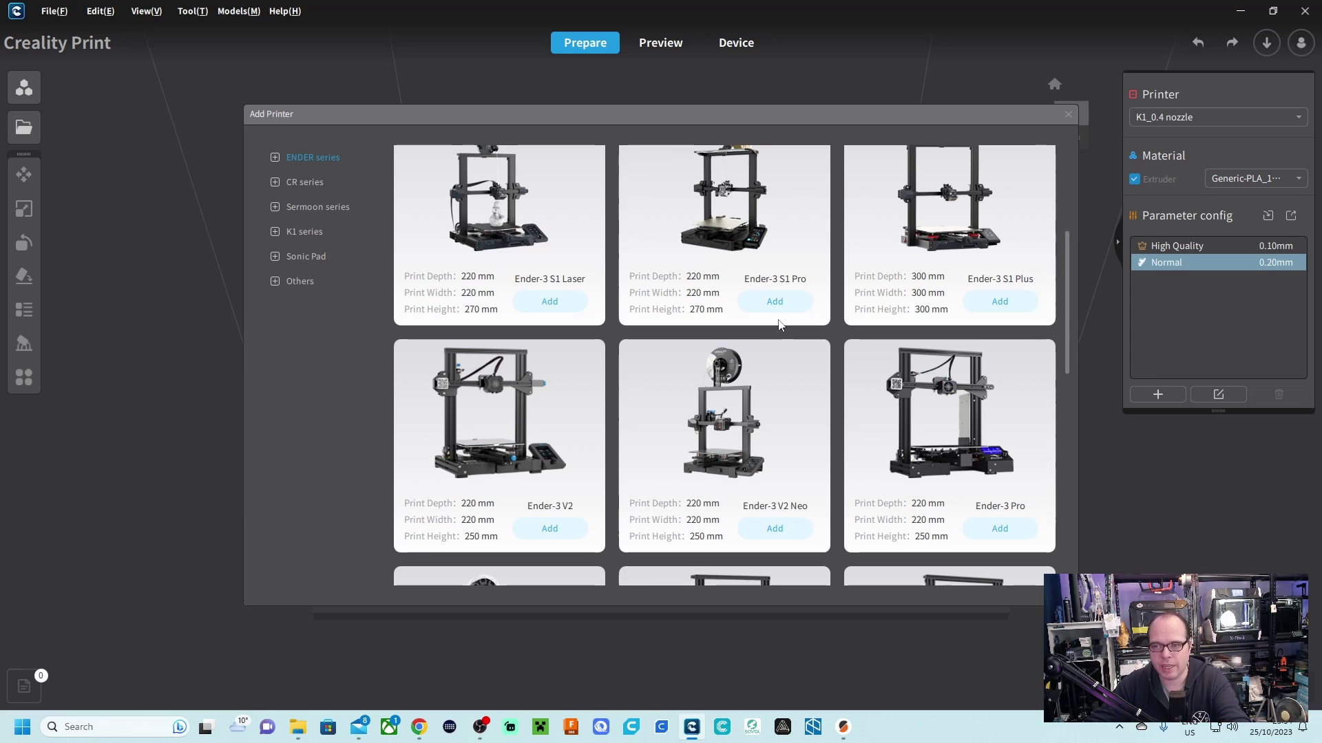
{"action": "key", "text": "Escape"}
- Keep the K1_0.4 nozzle printer and start a new profile named 'Normal test' copied from Normal
{"action": "left_click", "coordinate": [1227, 122]}
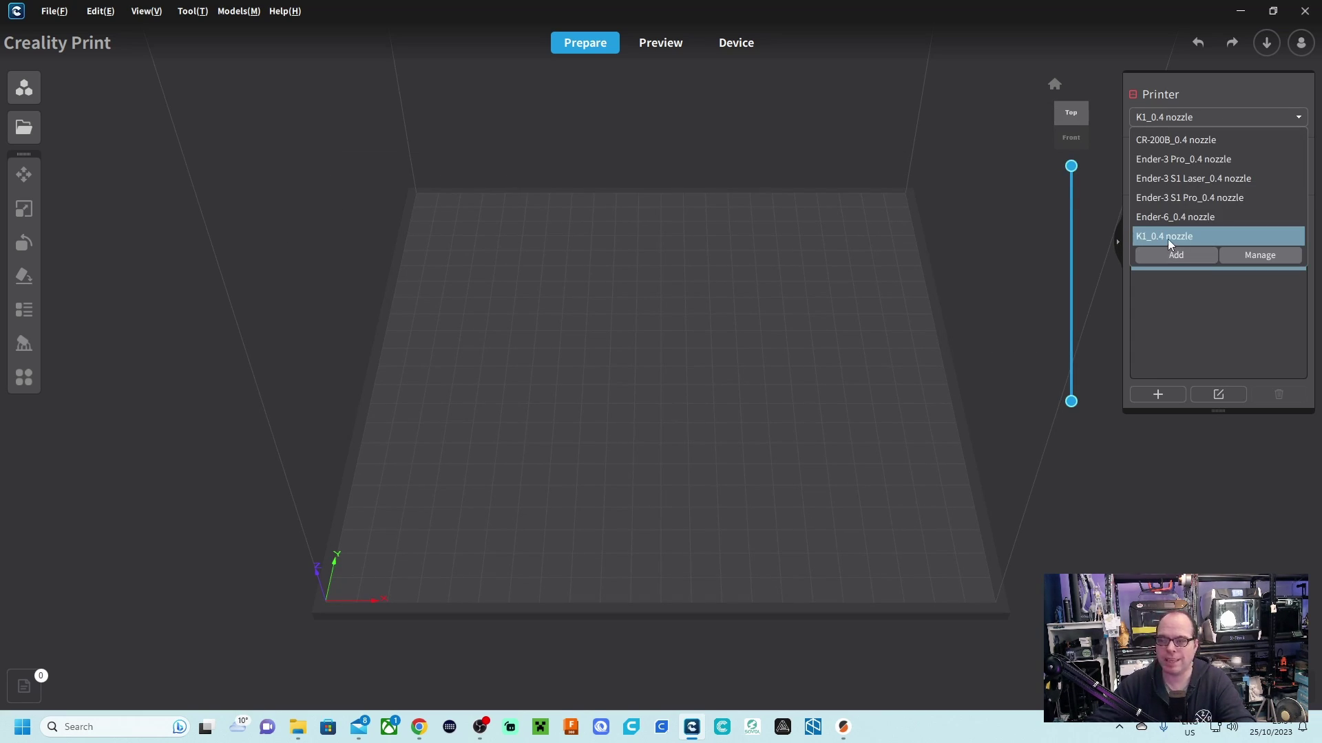
{"action": "left_click", "coordinate": [1168, 240]}
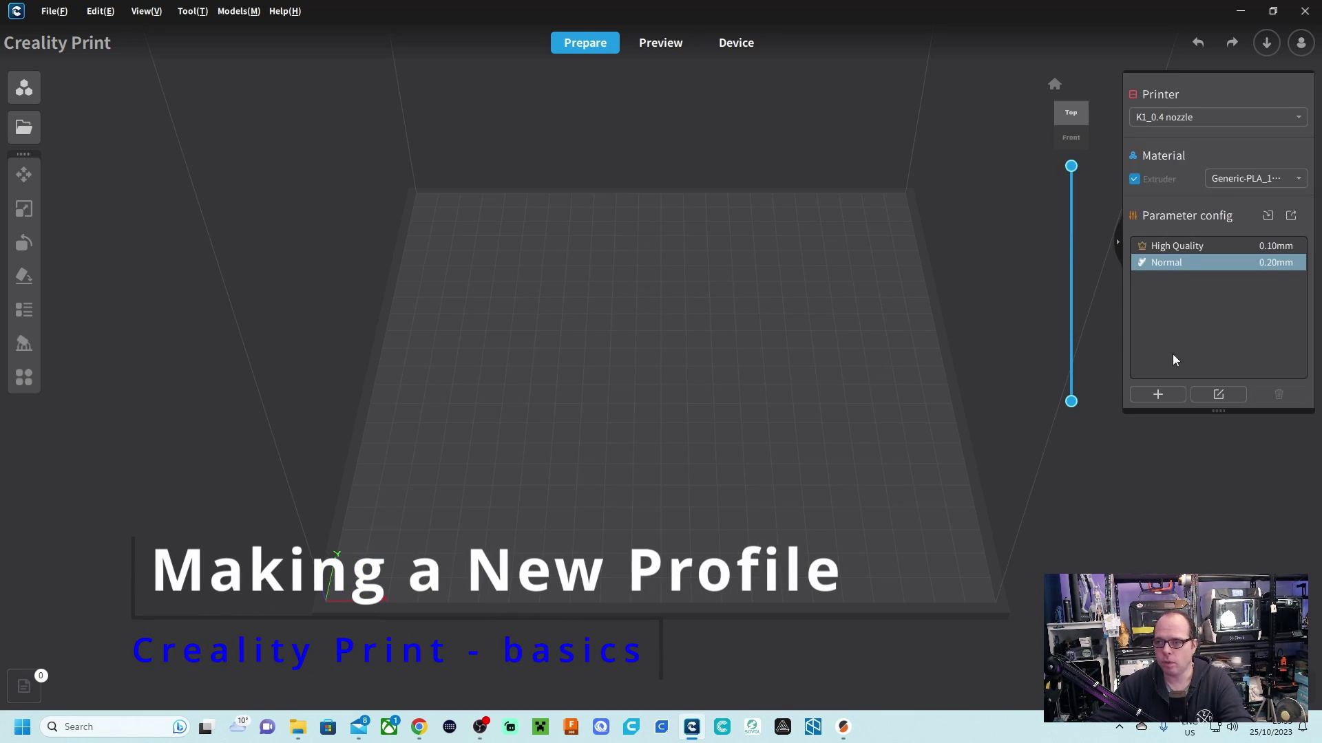
{"action": "left_click", "coordinate": [1158, 396]}
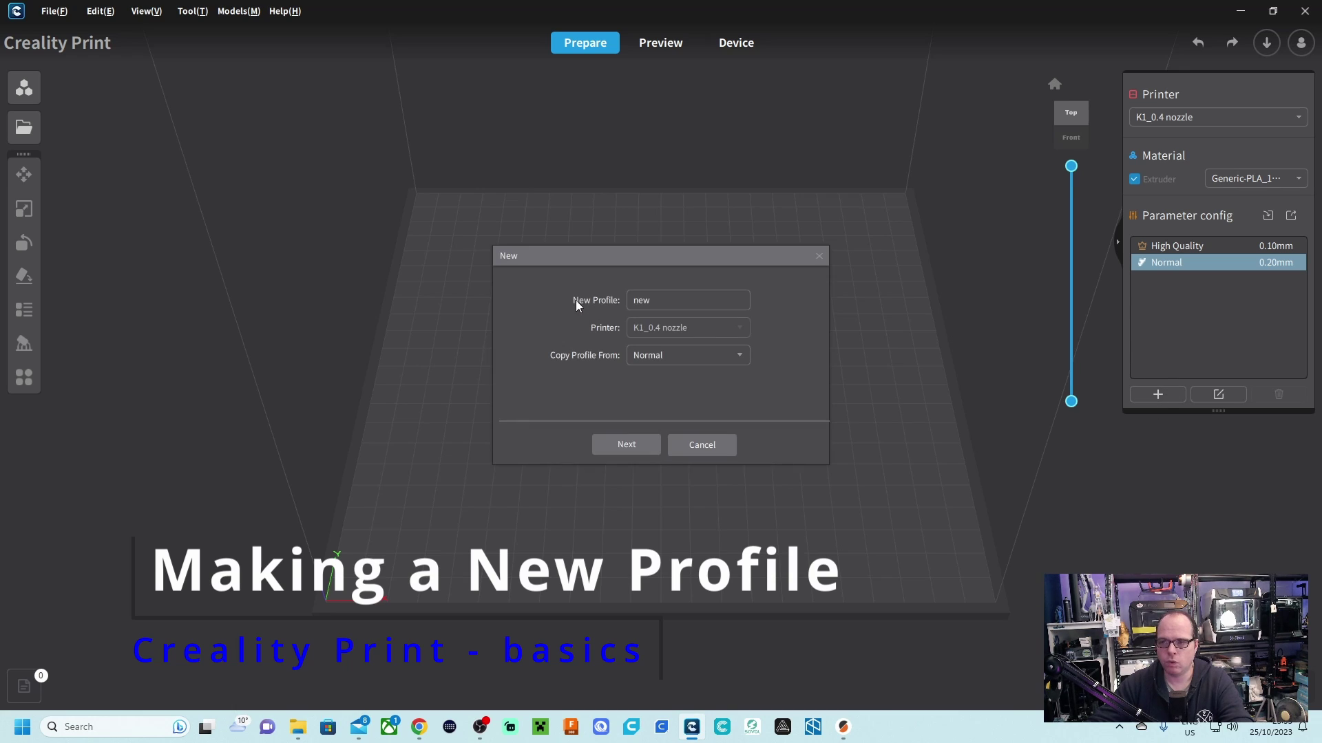
{"action": "key", "text": "BackSpace"}
{"action": "key", "text": "BackSpace"}
{"action": "key", "text": "BackSpace"}
{"action": "type", "text": "Normal test"}
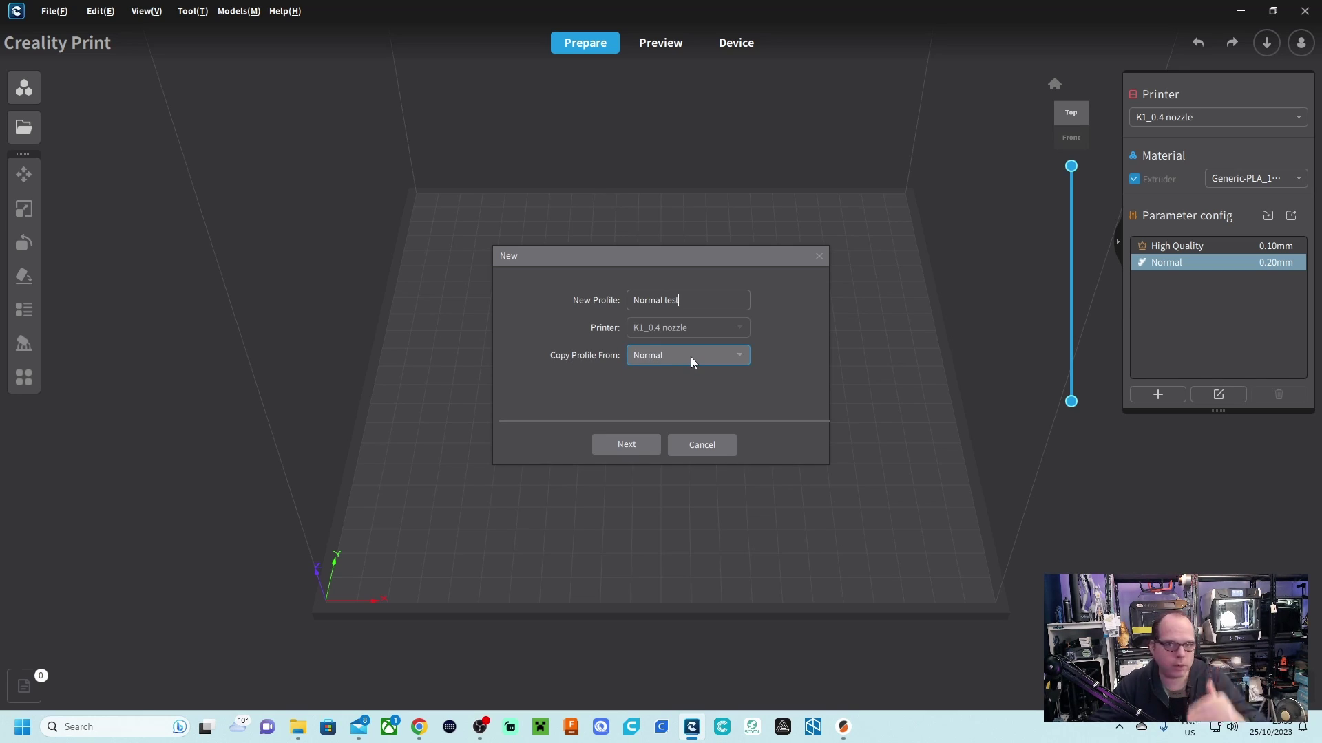
- Create Normal test (0.20mm) and toggle Advanced Quality settings on and off, showing 0.20 mm layer height
{"action": "left_click", "coordinate": [625, 446]}
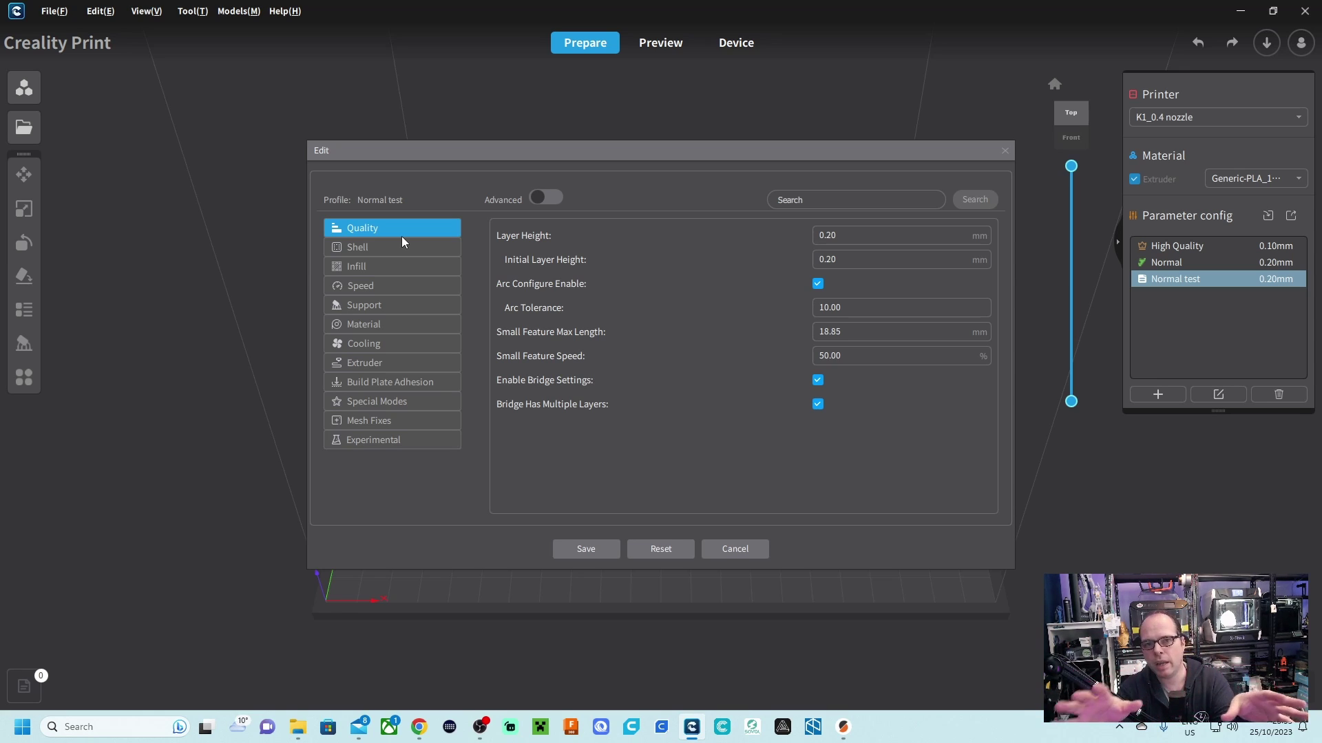
{"action": "left_click", "coordinate": [539, 199]}
{"action": "mouse_move", "coordinate": [612, 581]}
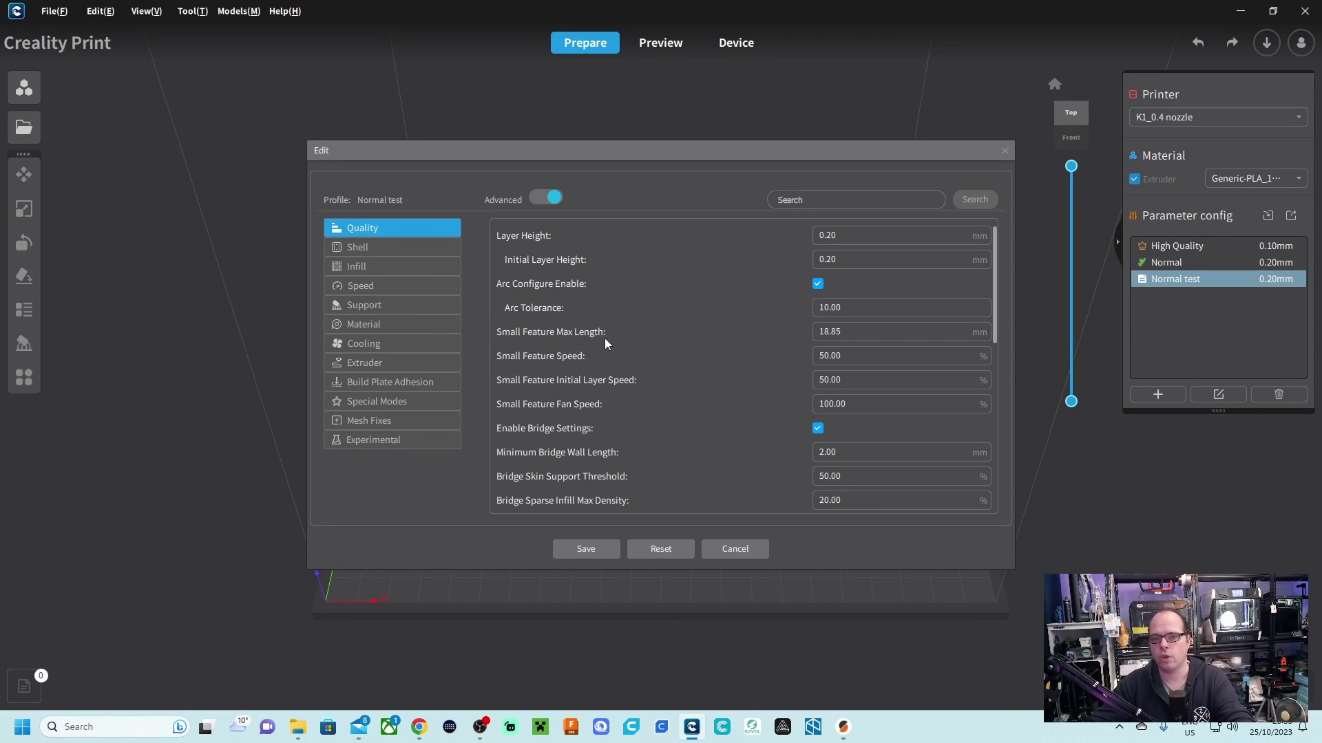
{"action": "left_click", "coordinate": [551, 199]}
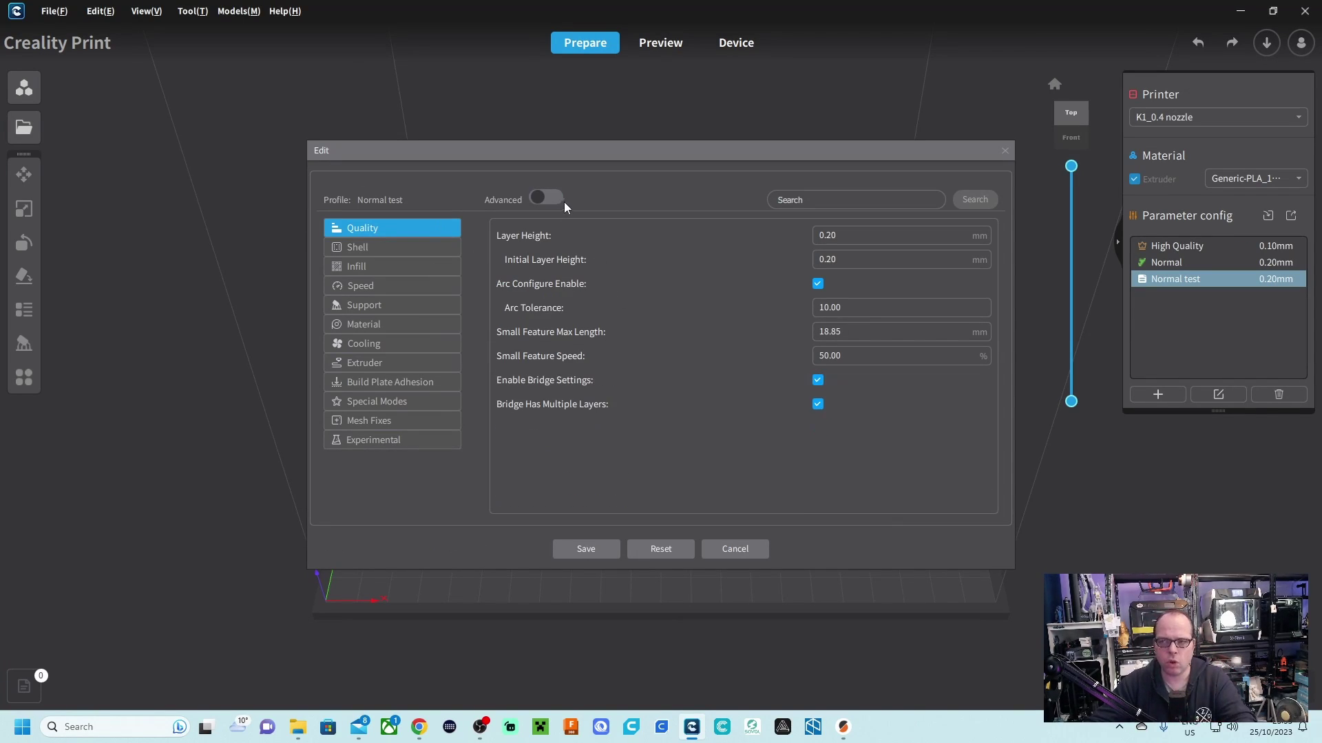
{"action": "mouse_move", "coordinate": [561, 339]}
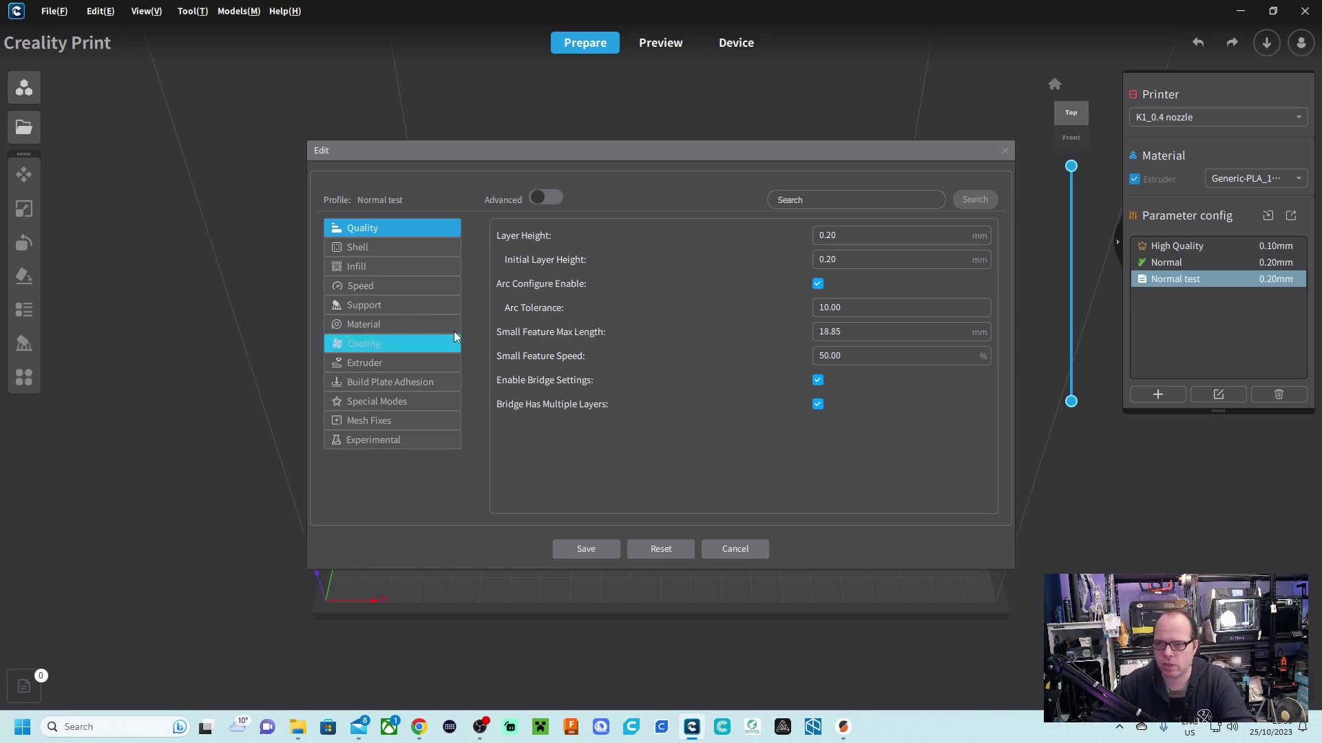
- Review the Shell settings: 3 wall lines, 2 hole walls, 4 top and bottom layers
{"action": "left_click", "coordinate": [386, 247]}
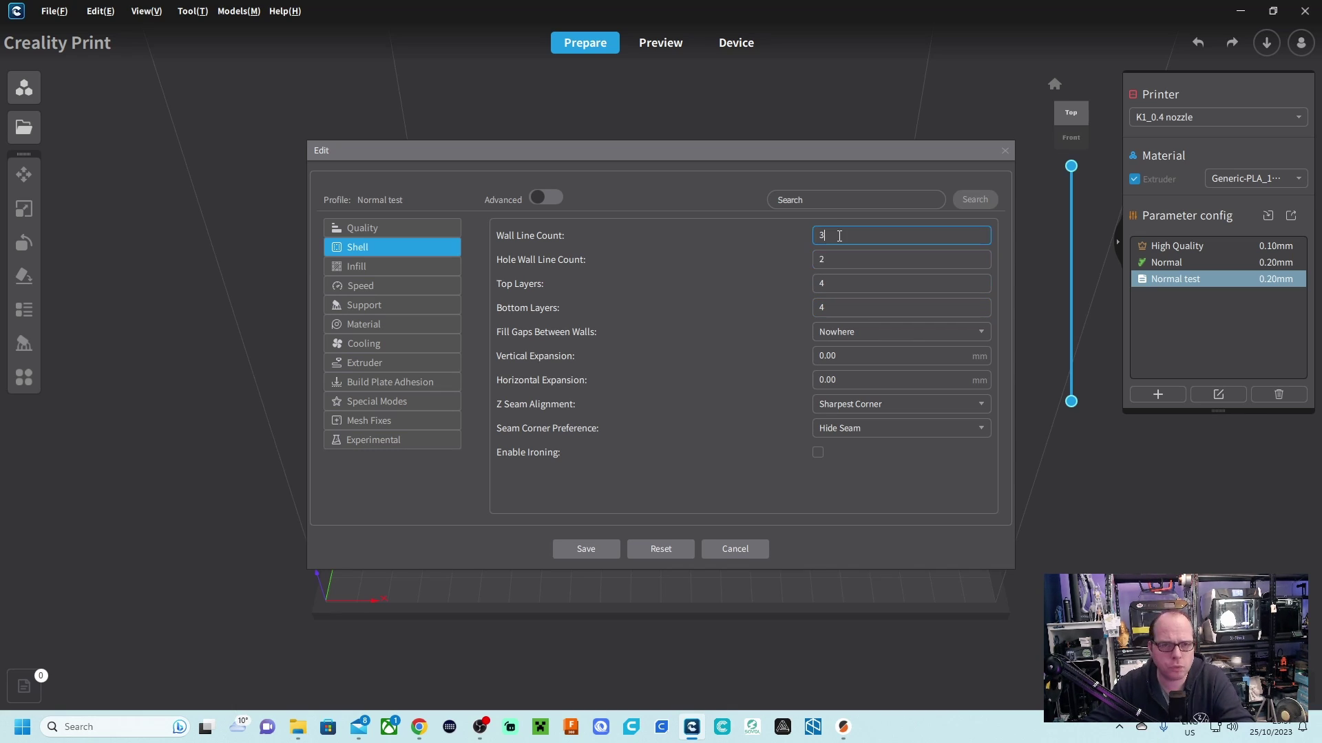
{"action": "left_click", "coordinate": [835, 234]}
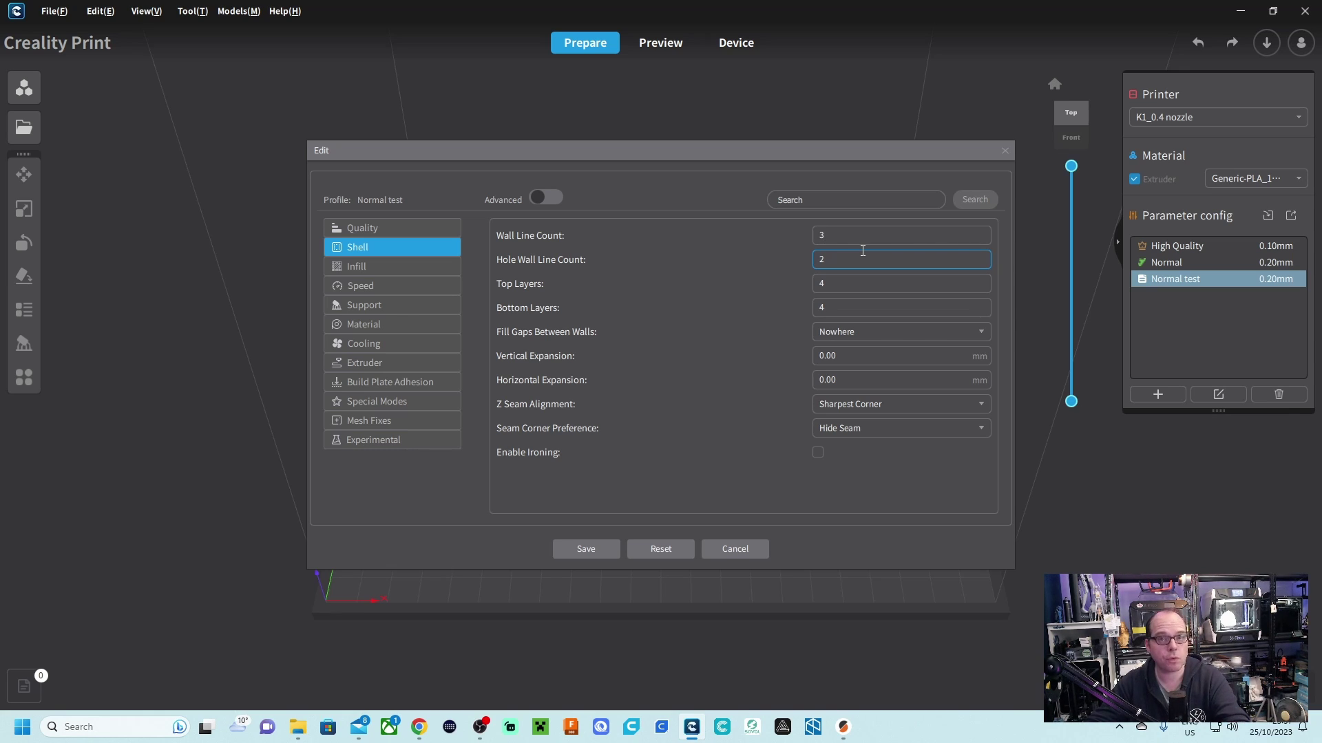
{"action": "mouse_move", "coordinate": [526, 468]}
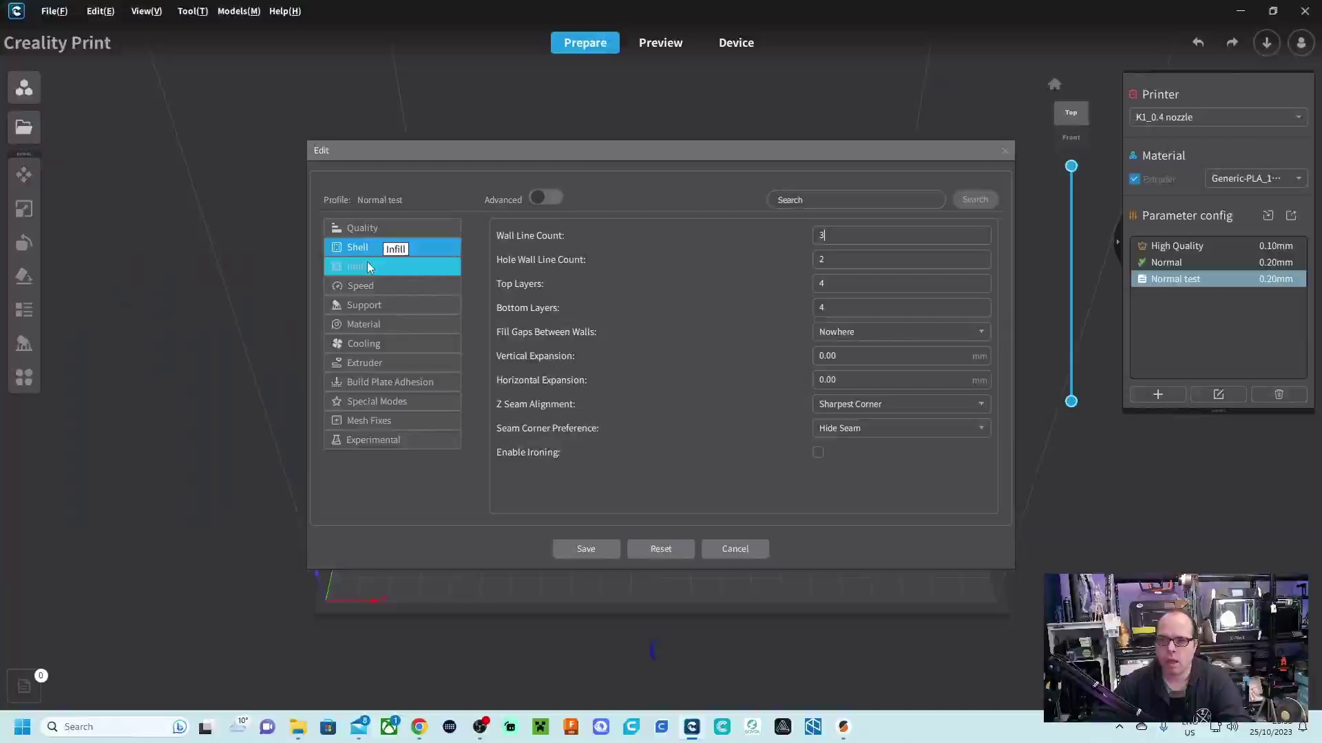
- Try infill densities of 20% and 30%, then reset Infill Density back to 15%
{"action": "left_click", "coordinate": [366, 267]}
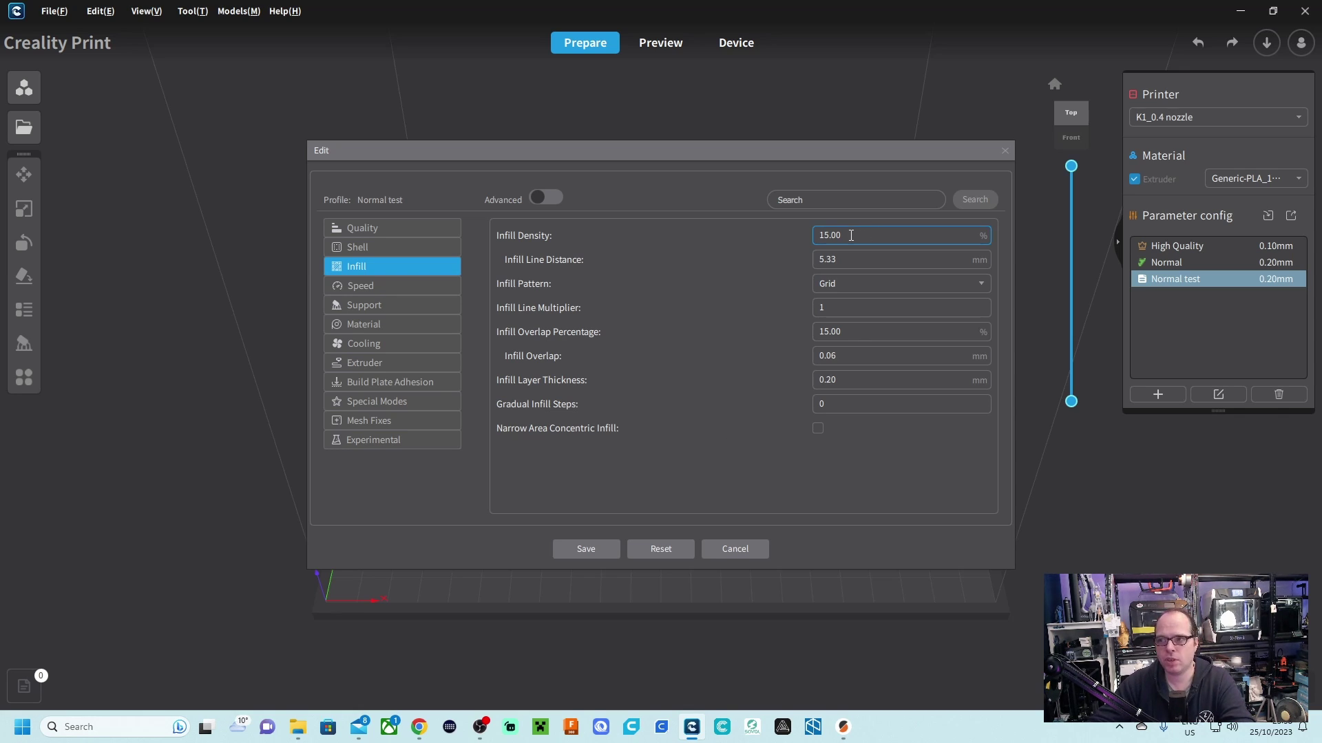
{"action": "left_click_drag", "start_coordinate": [851, 235], "coordinate": [814, 231]}
{"action": "type", "text": "20"}
{"action": "key", "text": "Return"}
{"action": "left_click_drag", "start_coordinate": [841, 235], "coordinate": [782, 238]}
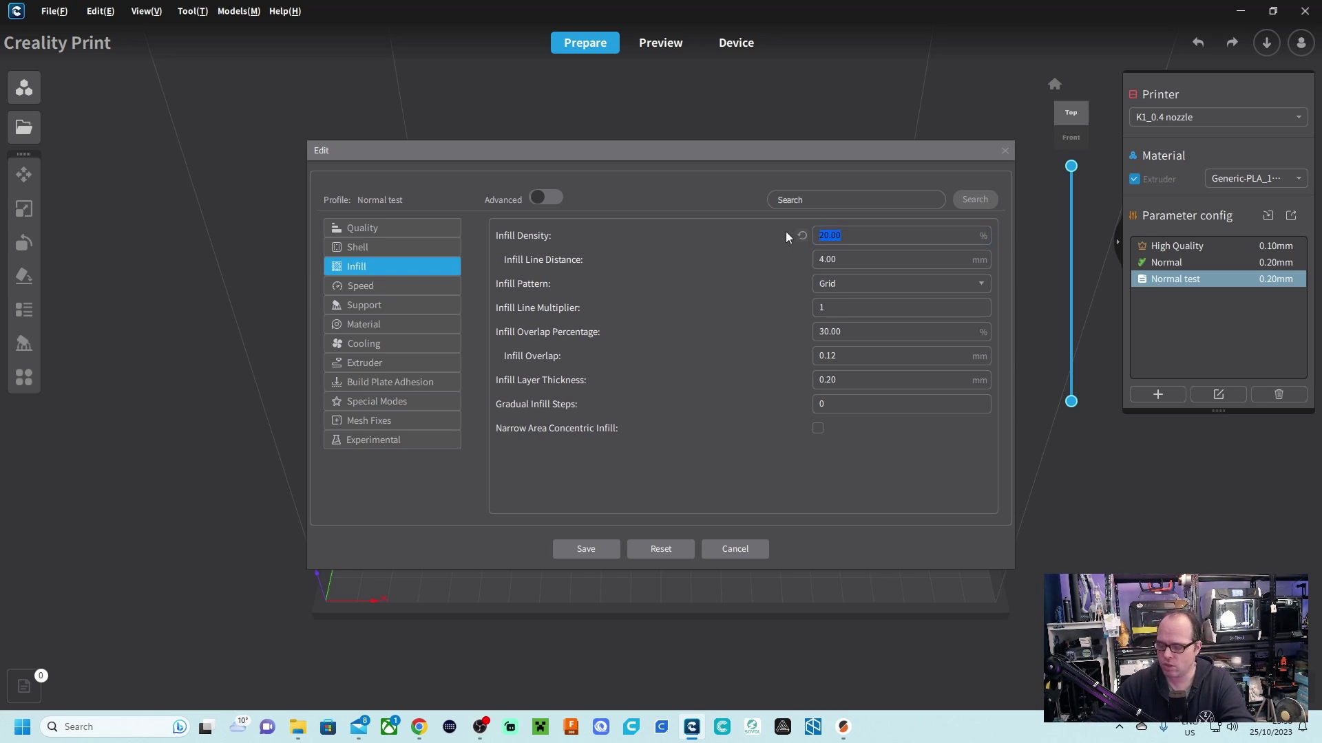
{"action": "type", "text": "30"}
{"action": "key", "text": "Return"}
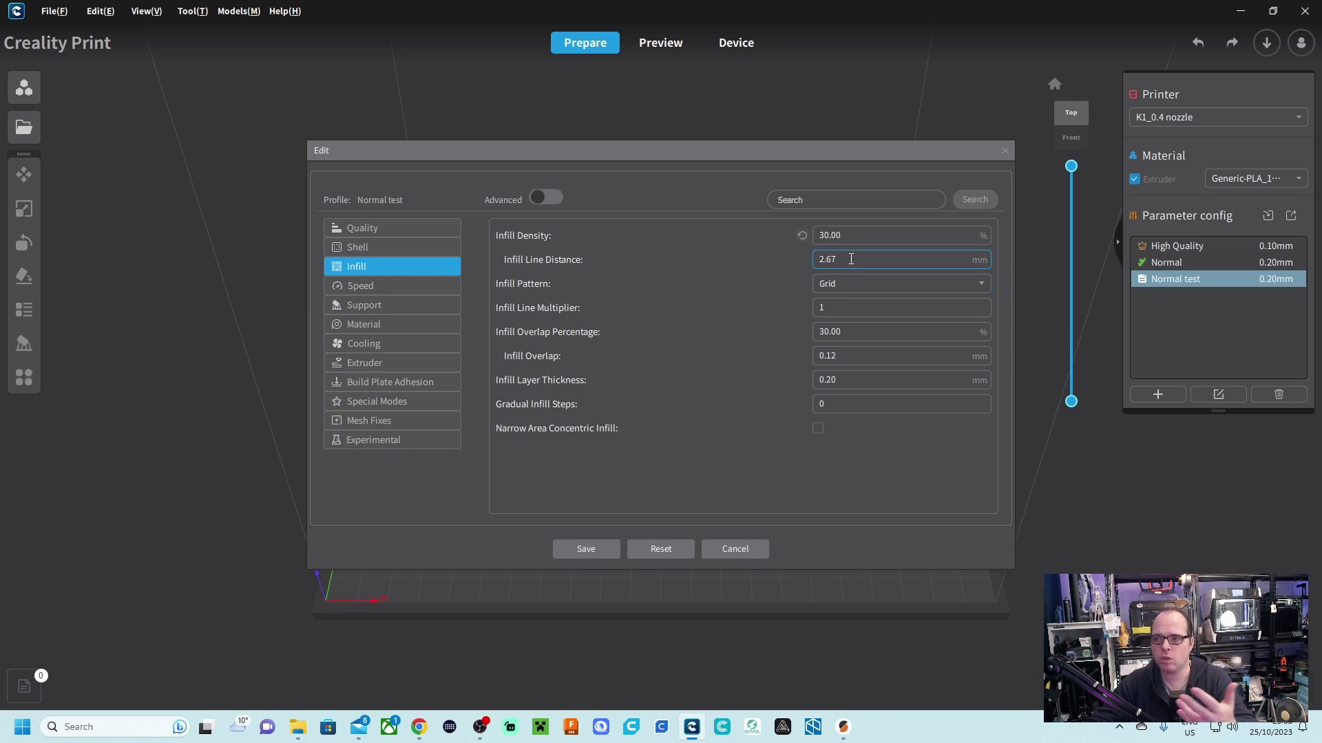
{"action": "left_click", "coordinate": [801, 236]}
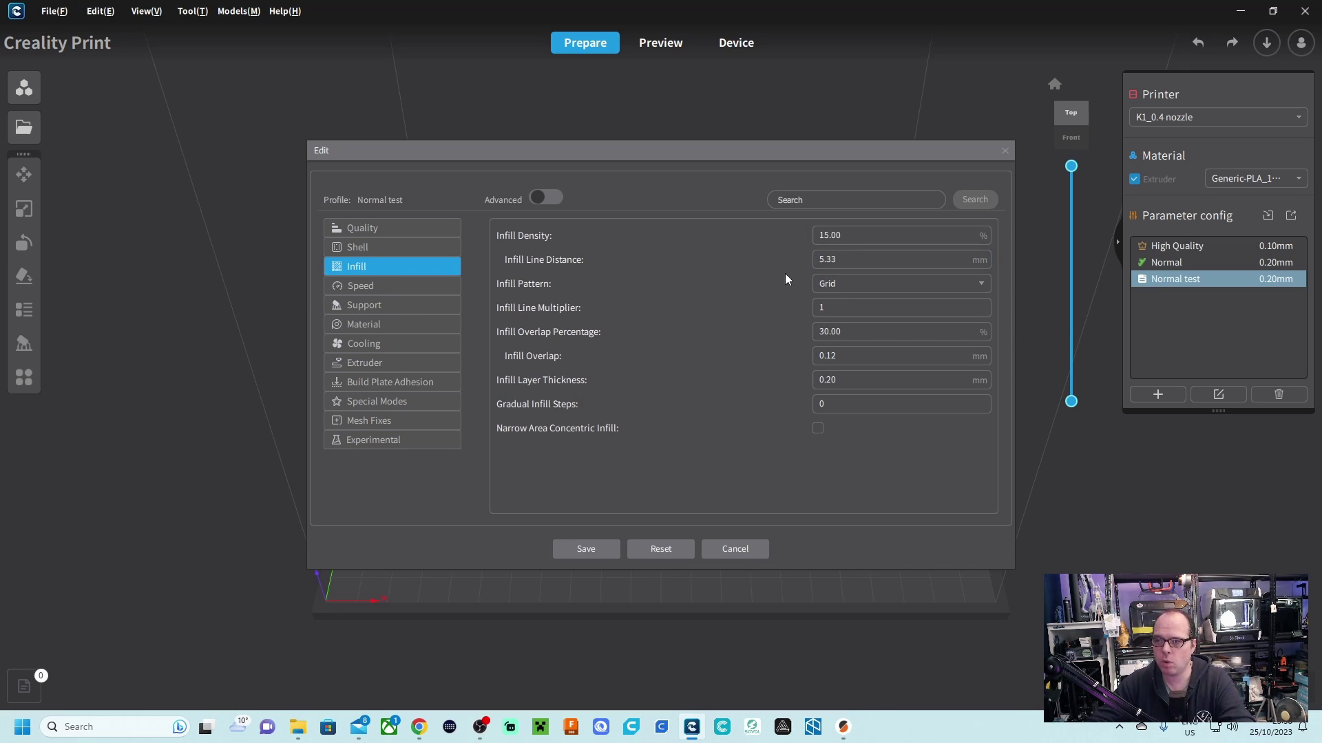
- Browse the infill pattern previews keeping Grid, then show the Speed settings
{"action": "left_click", "coordinate": [840, 287]}
{"action": "left_click", "coordinate": [828, 288]}
{"action": "left_click", "coordinate": [845, 282]}
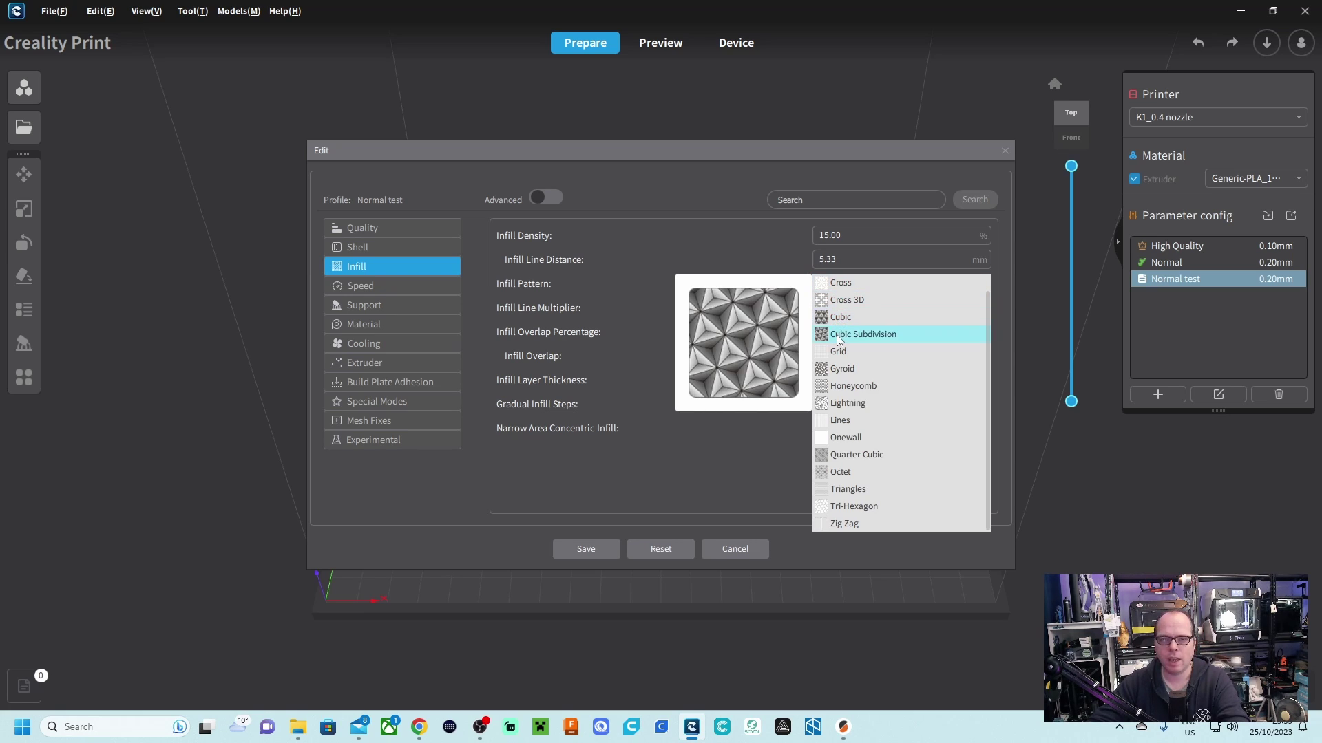
{"action": "scroll", "coordinate": [846, 385], "scroll_direction": "up", "scroll_amount": 1}
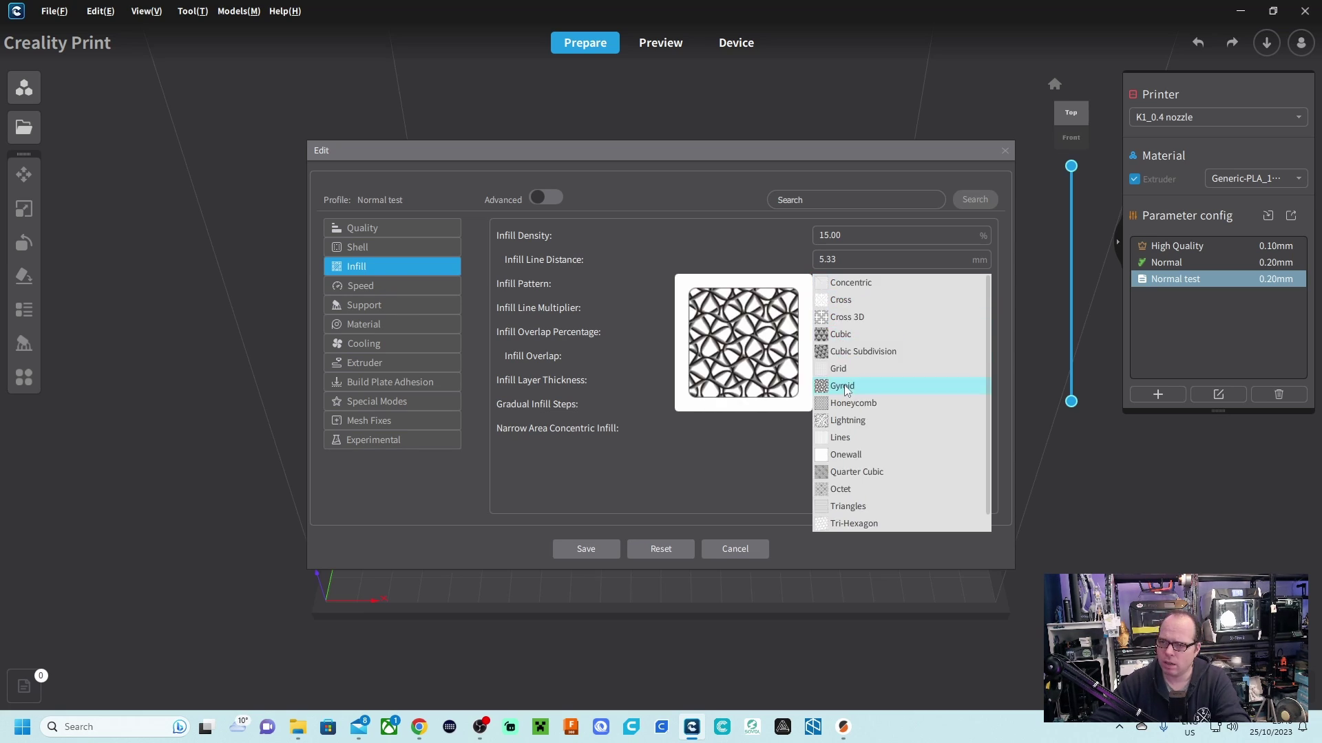
{"action": "left_click", "coordinate": [407, 283]}
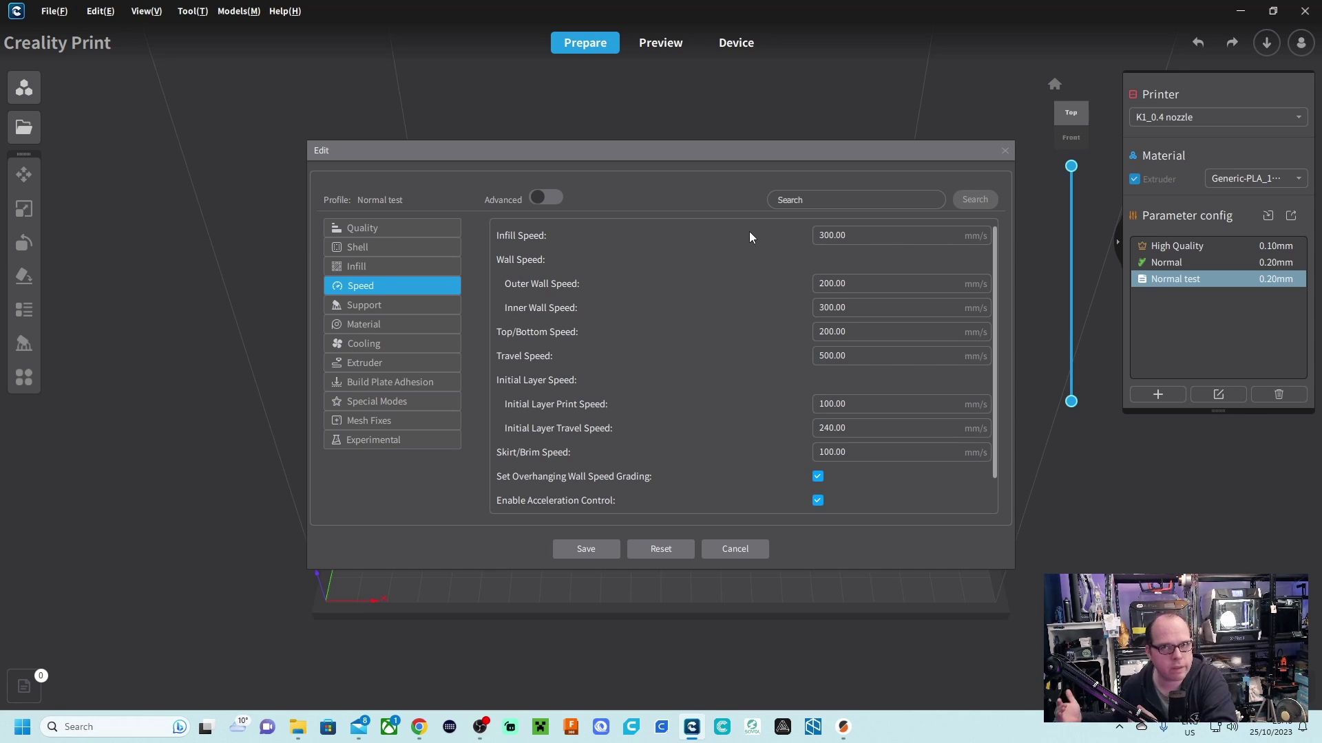
{"action": "left_click", "coordinate": [852, 241]}
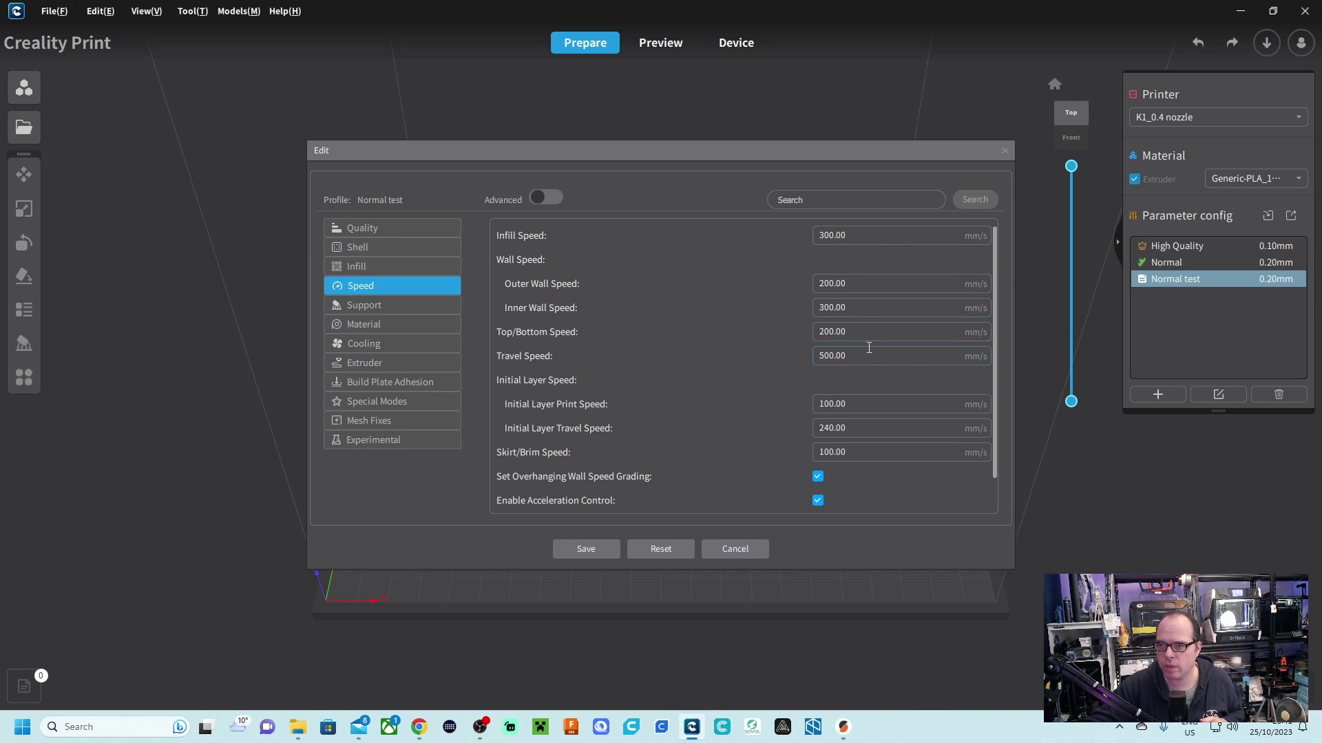
{"action": "scroll", "coordinate": [868, 351], "scroll_direction": "down", "scroll_amount": 1}
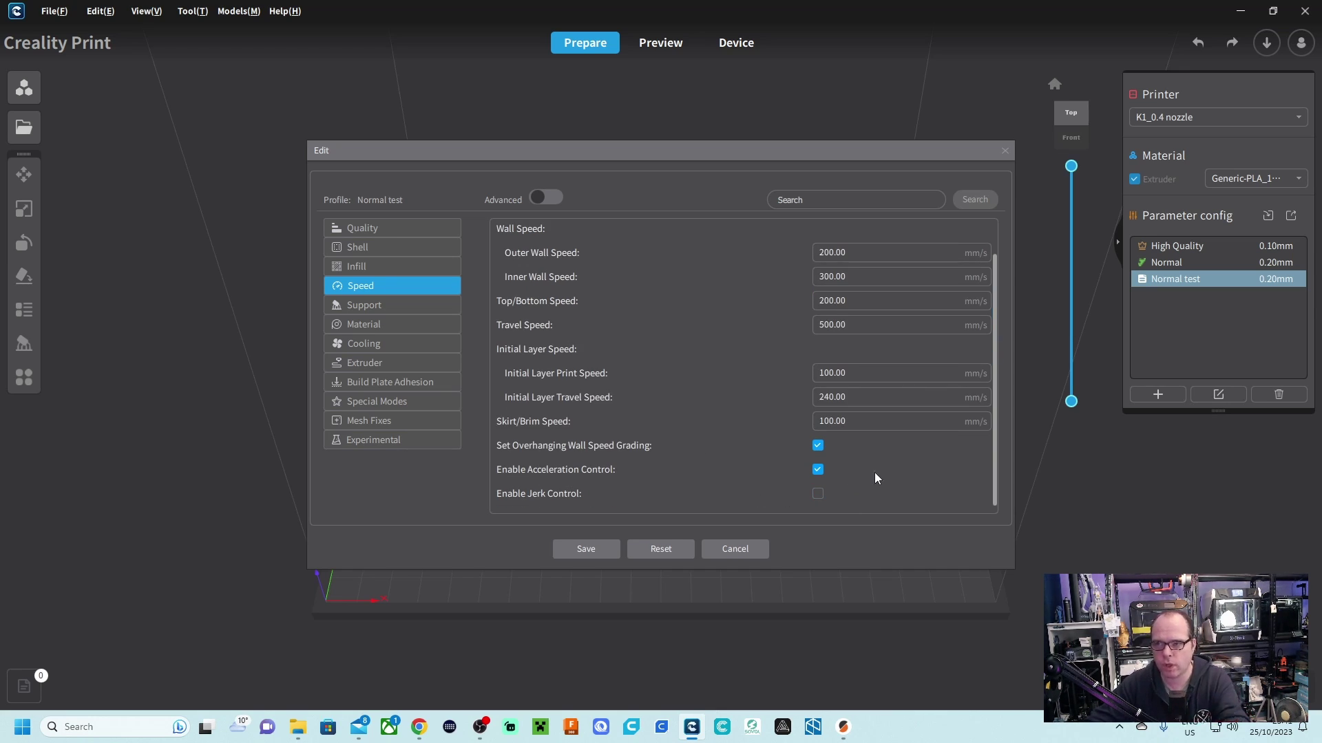
{"action": "scroll", "coordinate": [895, 448], "scroll_direction": "up", "scroll_amount": 1}
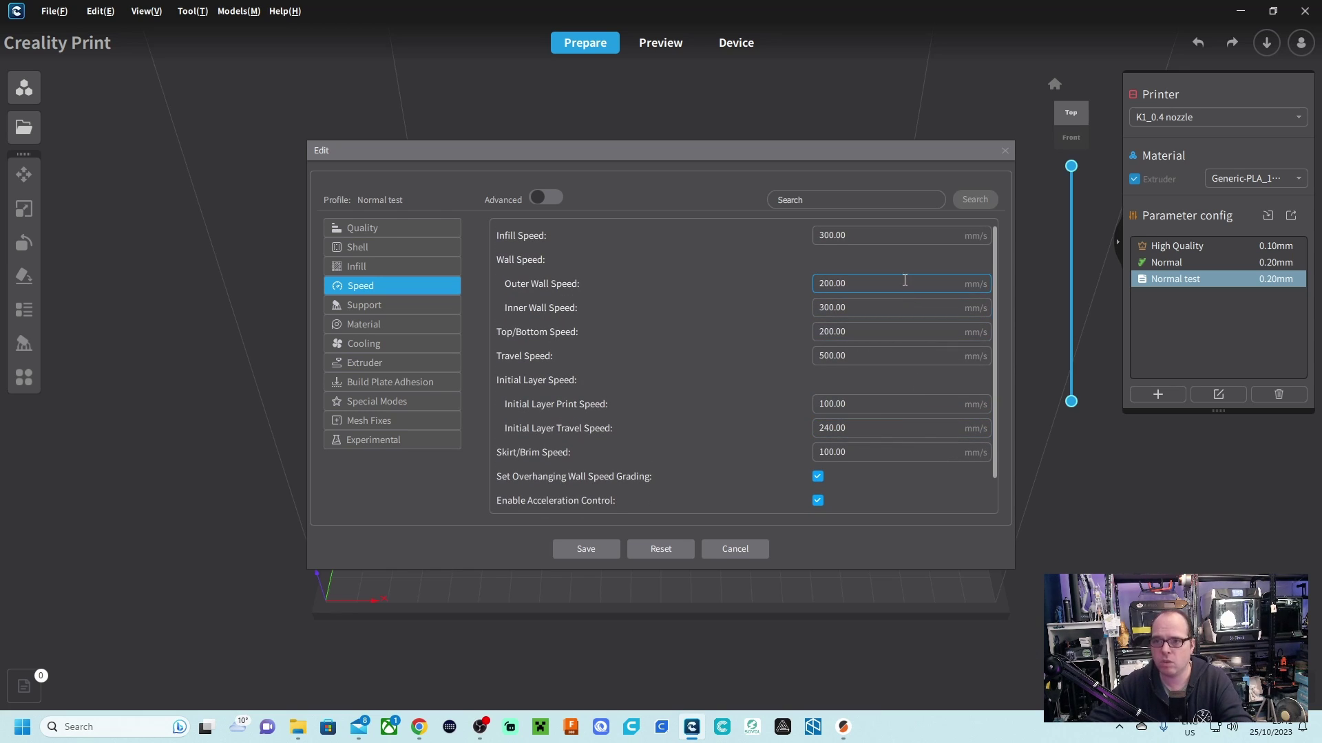
- Turn on Generate Support, keeping Normal support structure and Zig Zag support pattern
{"action": "left_click", "coordinate": [382, 307]}
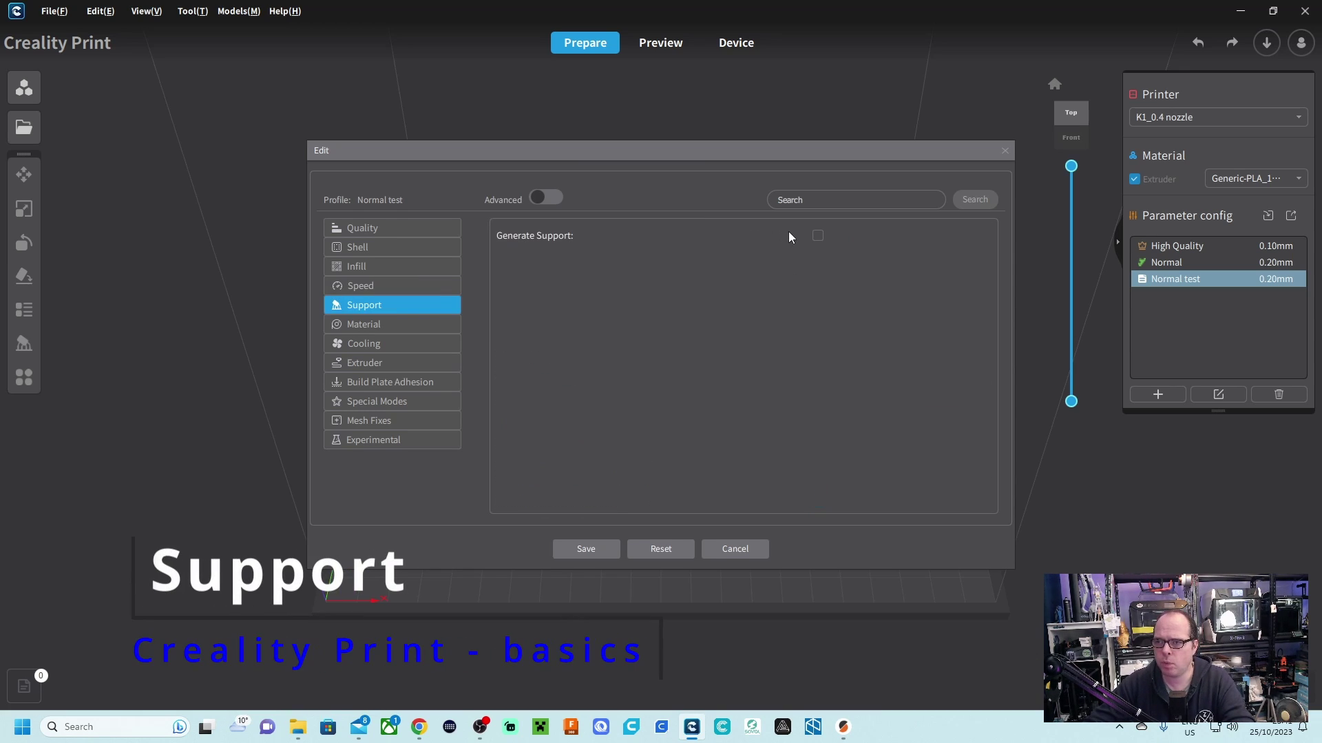
{"action": "left_click", "coordinate": [818, 236]}
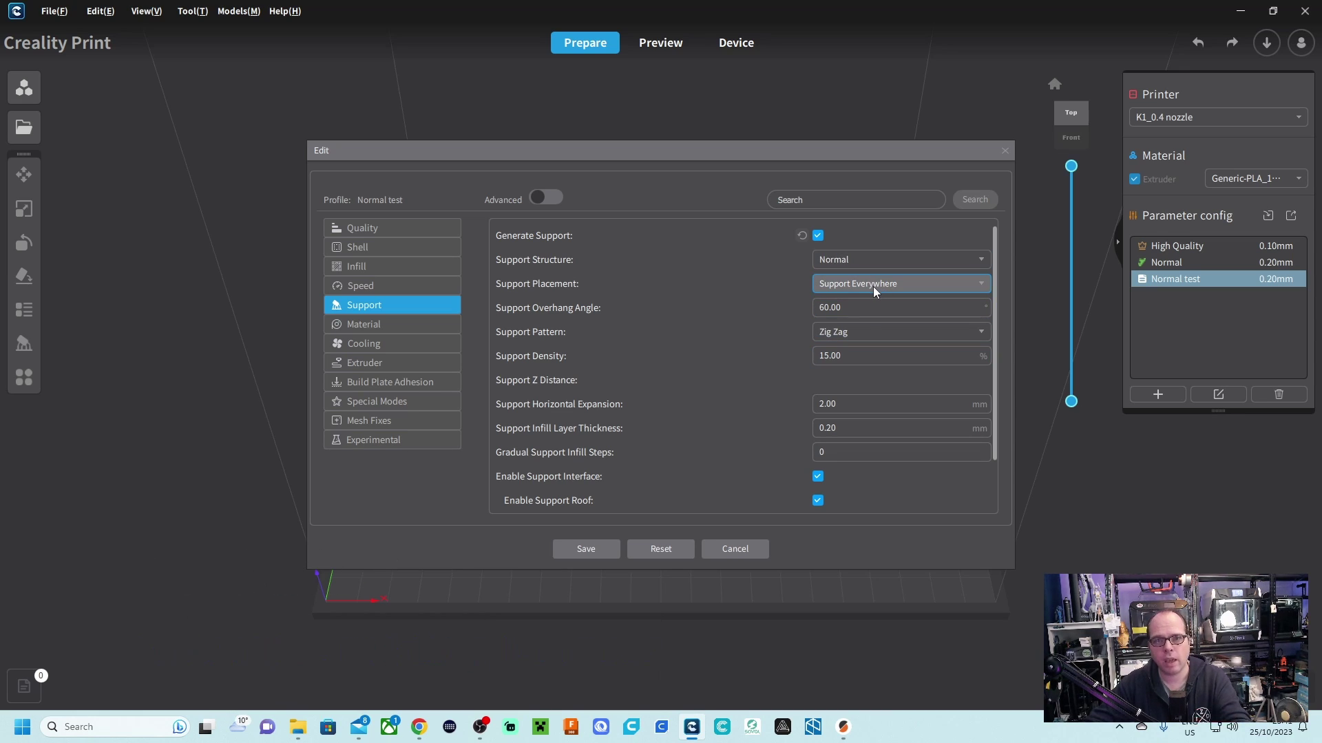
{"action": "left_click", "coordinate": [862, 260]}
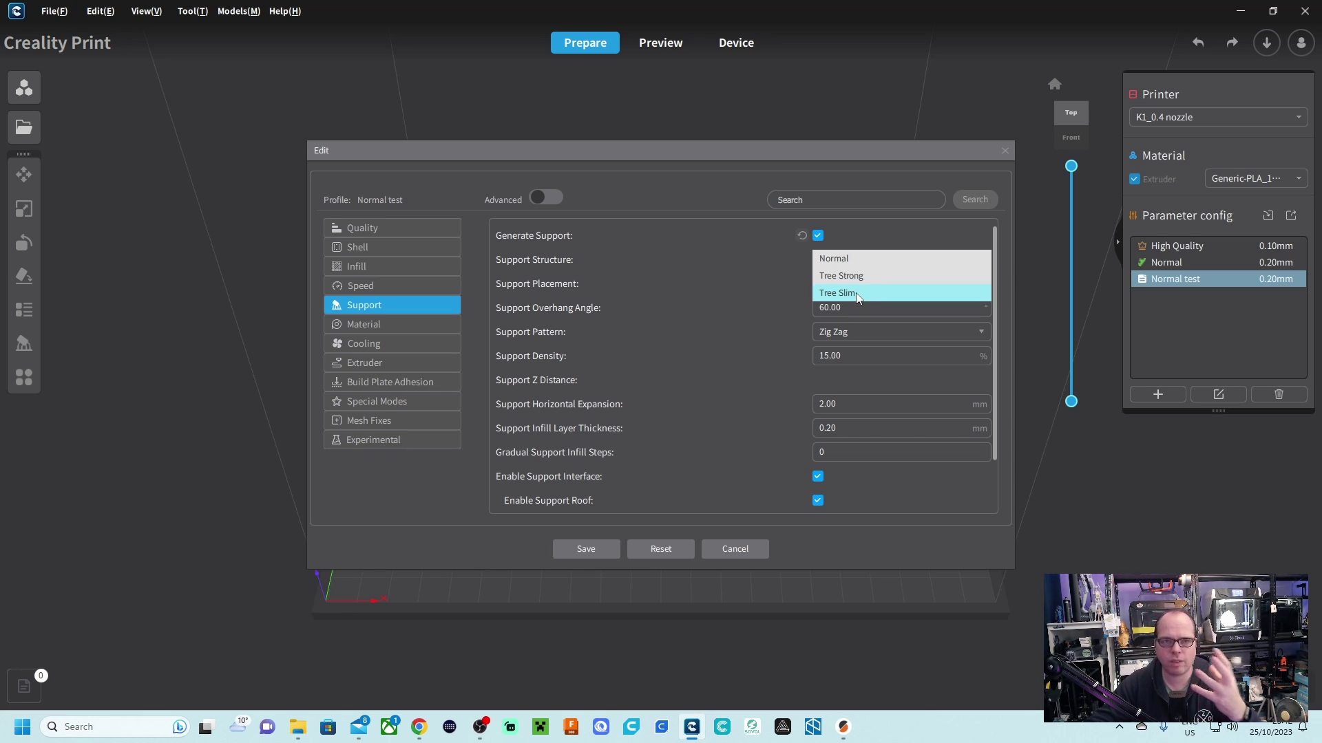
{"action": "left_click", "coordinate": [802, 295]}
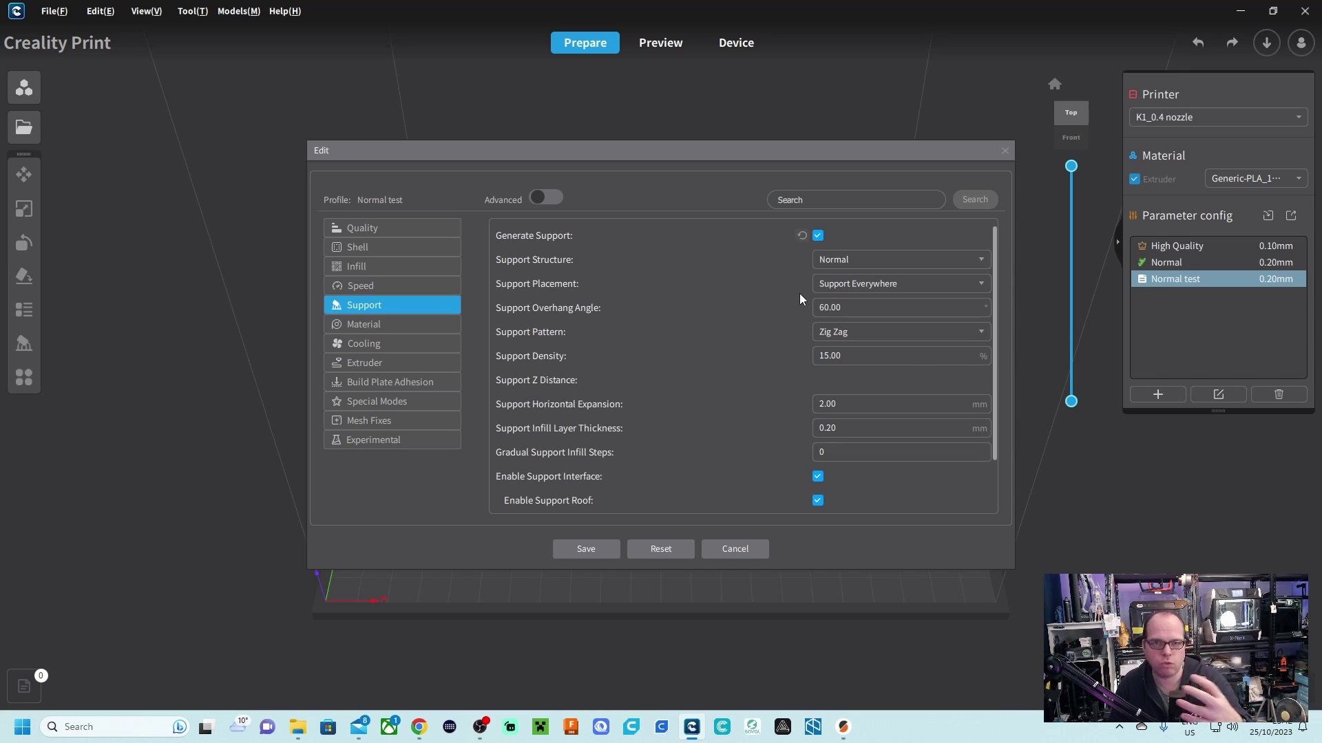
{"action": "left_click", "coordinate": [857, 333]}
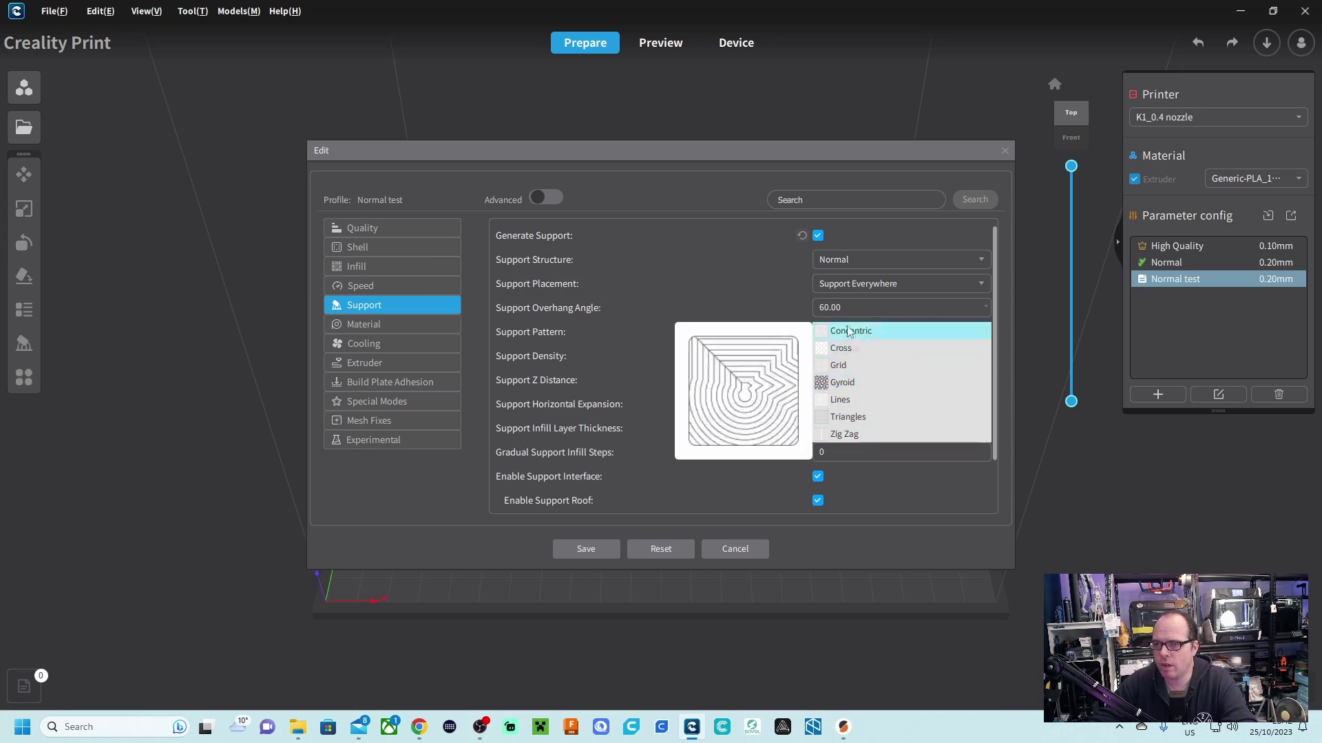
{"action": "left_click", "coordinate": [844, 434]}
{"action": "scroll", "coordinate": [752, 399], "scroll_direction": "down", "scroll_amount": 2}
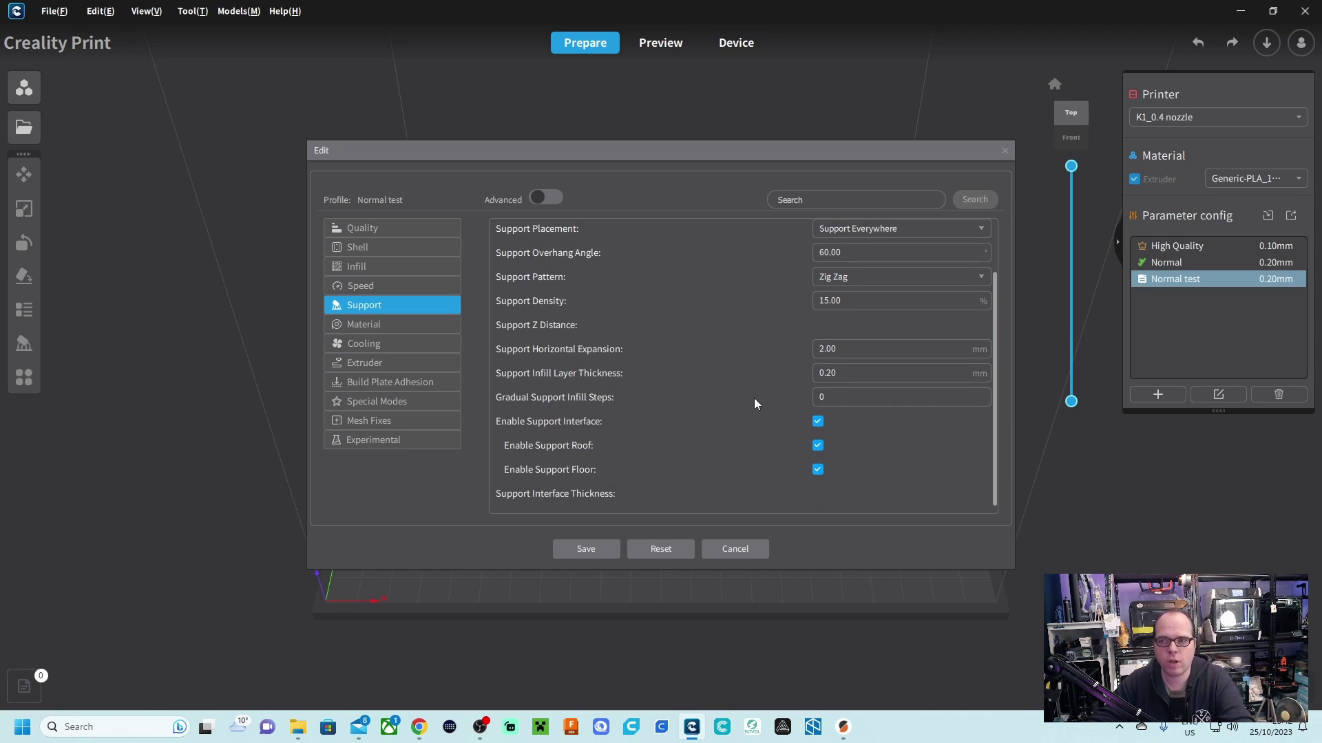
{"action": "left_click", "coordinate": [363, 325]}
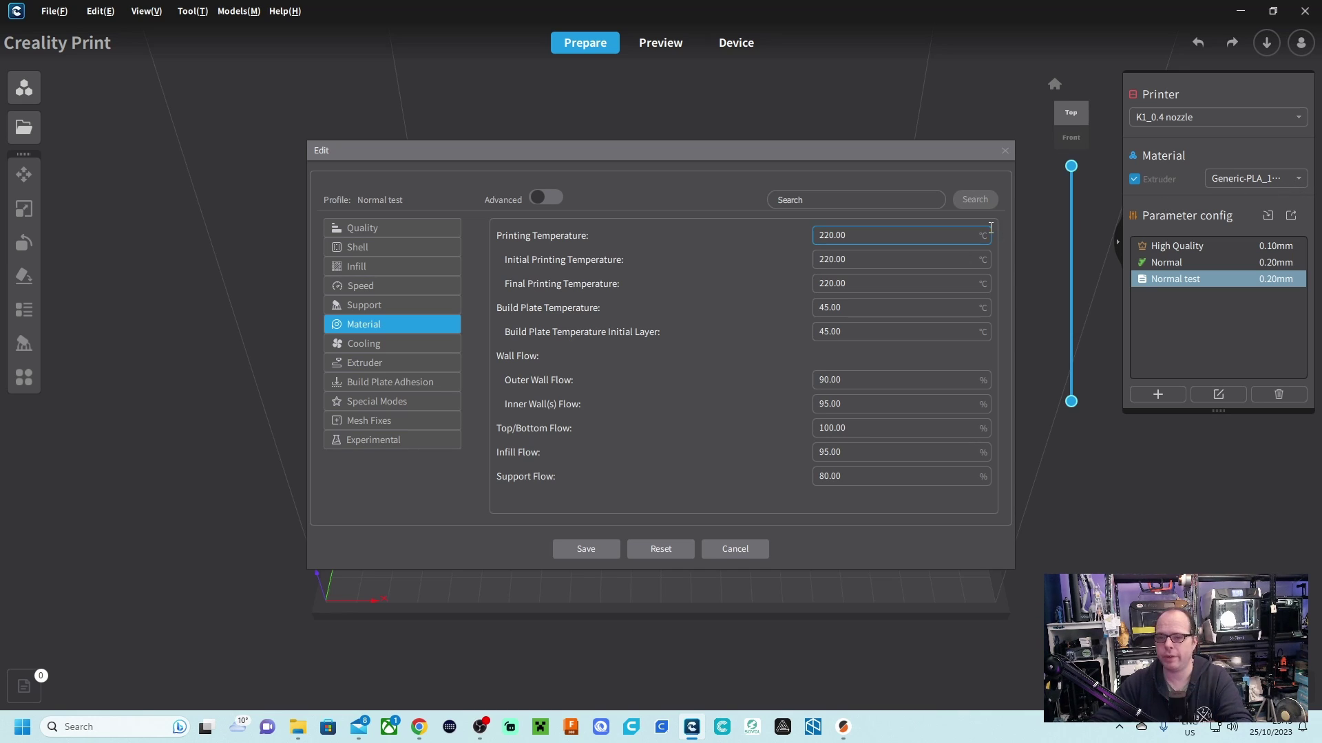
- Review Cooling and Extruder retraction settings, then show Build Plate Adhesion set to autobrim
{"action": "left_click", "coordinate": [375, 344]}
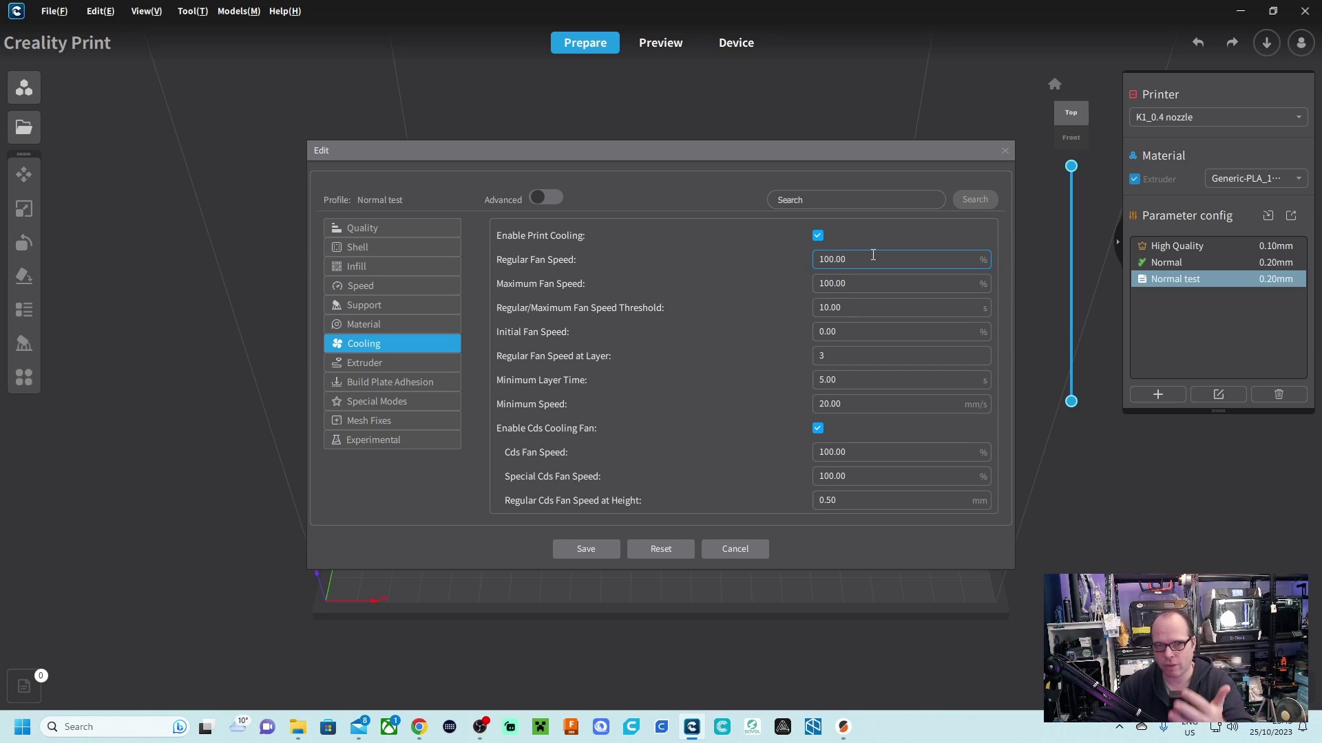
{"action": "left_click", "coordinate": [370, 362]}
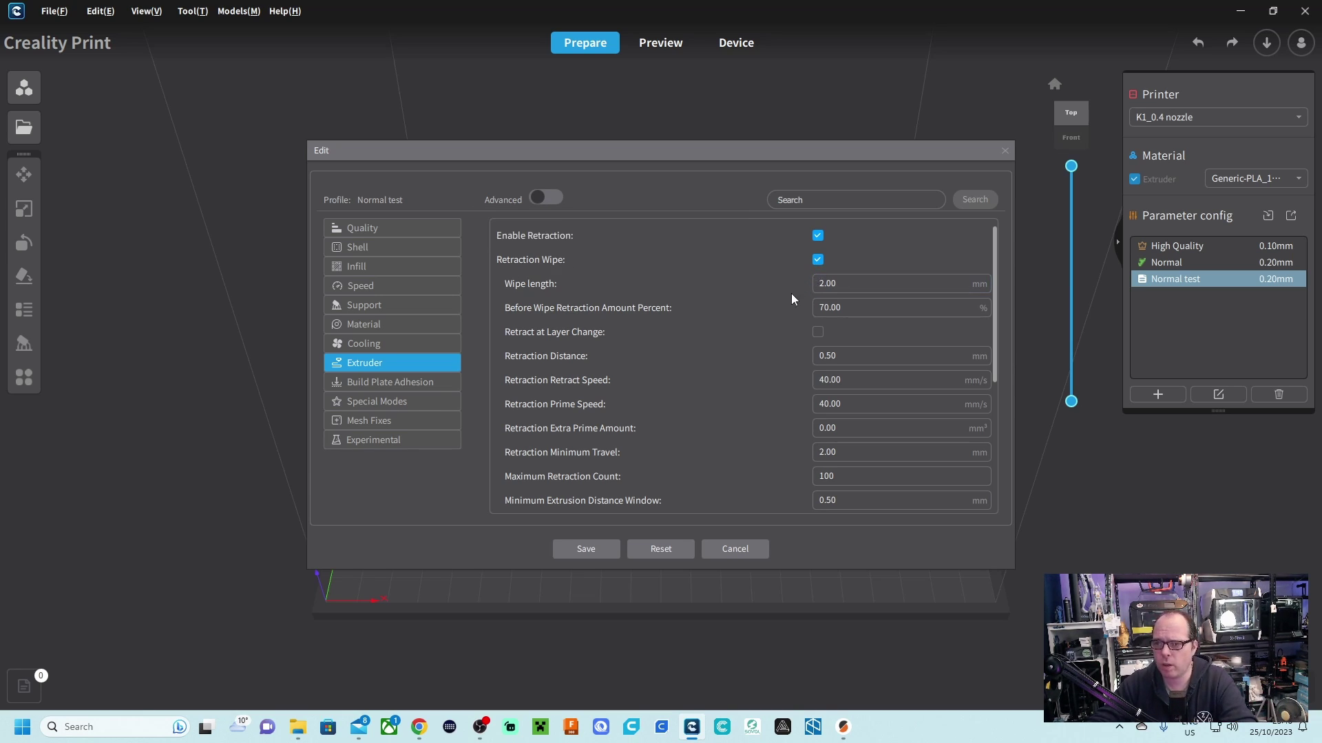
{"action": "scroll", "coordinate": [744, 331], "scroll_direction": "down", "scroll_amount": 3}
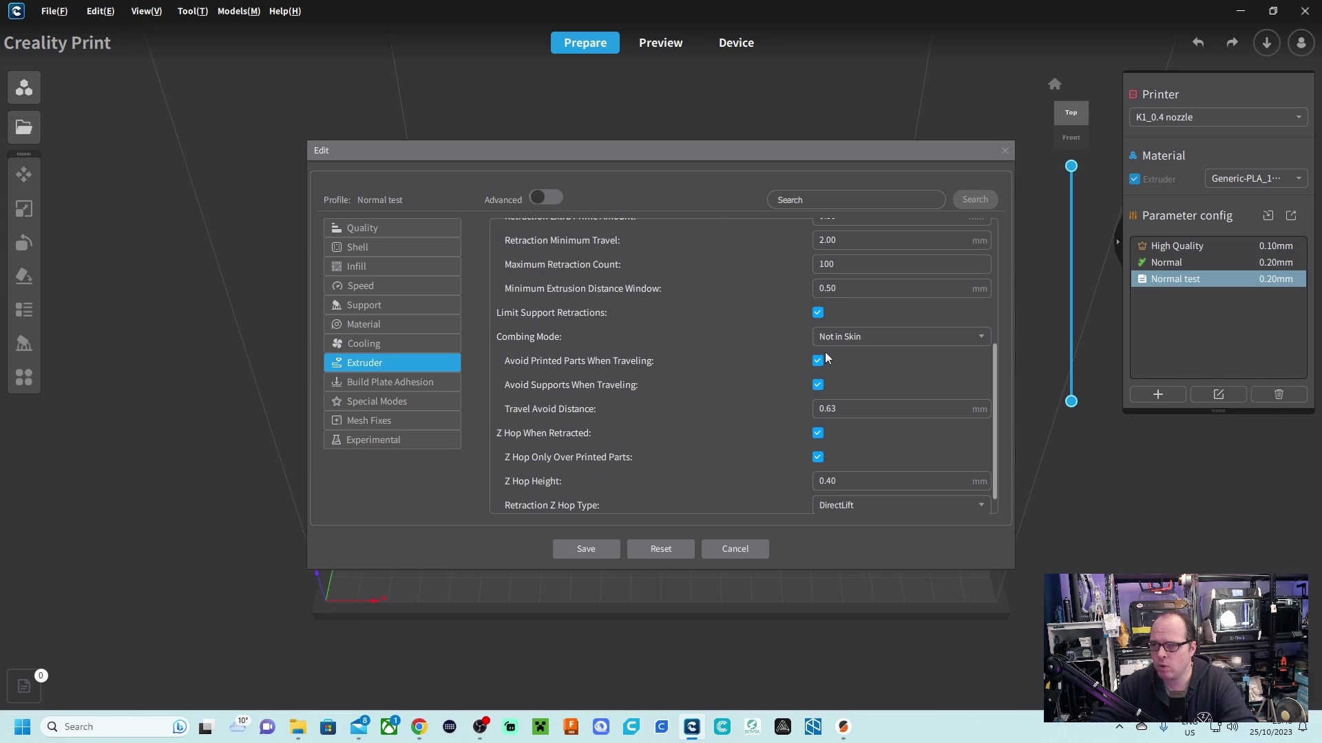
{"action": "scroll", "coordinate": [552, 433], "scroll_direction": "down", "scroll_amount": 1}
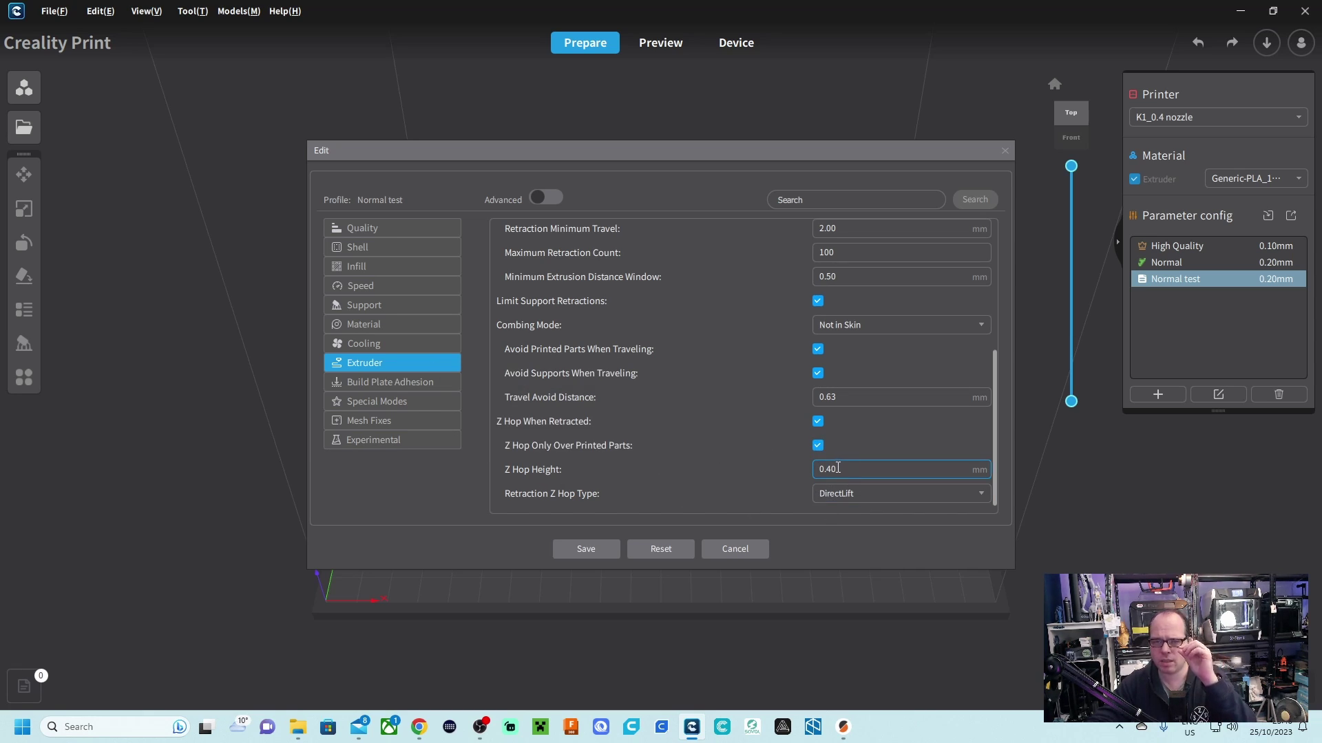
{"action": "left_click", "coordinate": [391, 382]}
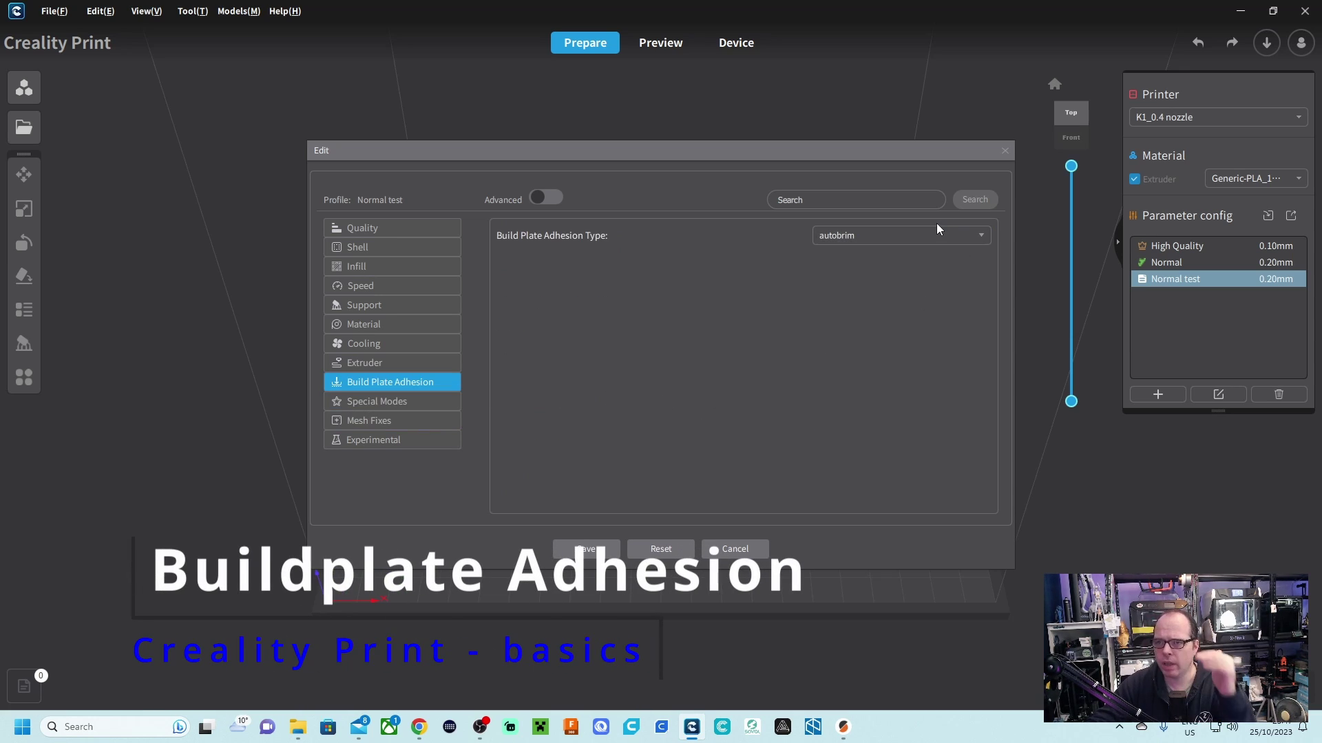
- Toggle Advanced adhesion settings, leave the adhesion type at autobrim, then show Special Modes
{"action": "left_click", "coordinate": [553, 199]}
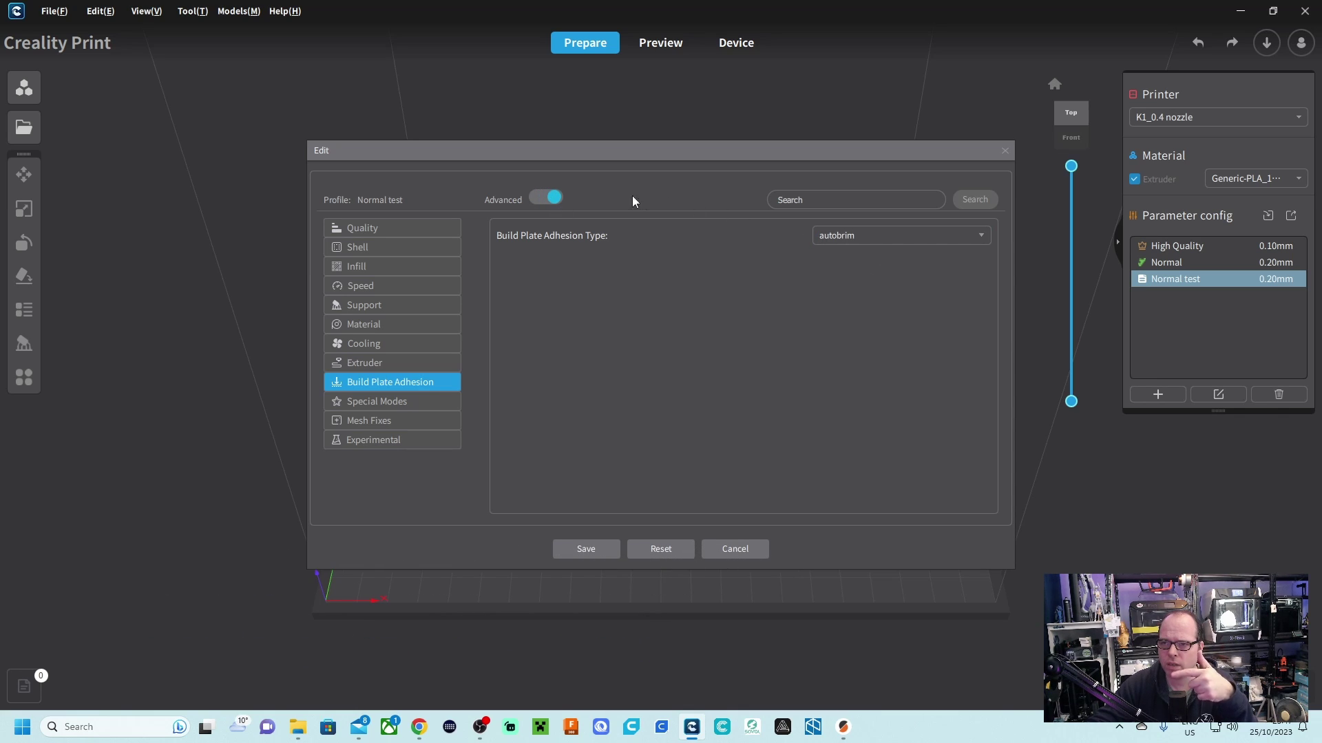
{"action": "left_click", "coordinate": [548, 200]}
{"action": "left_click", "coordinate": [882, 237]}
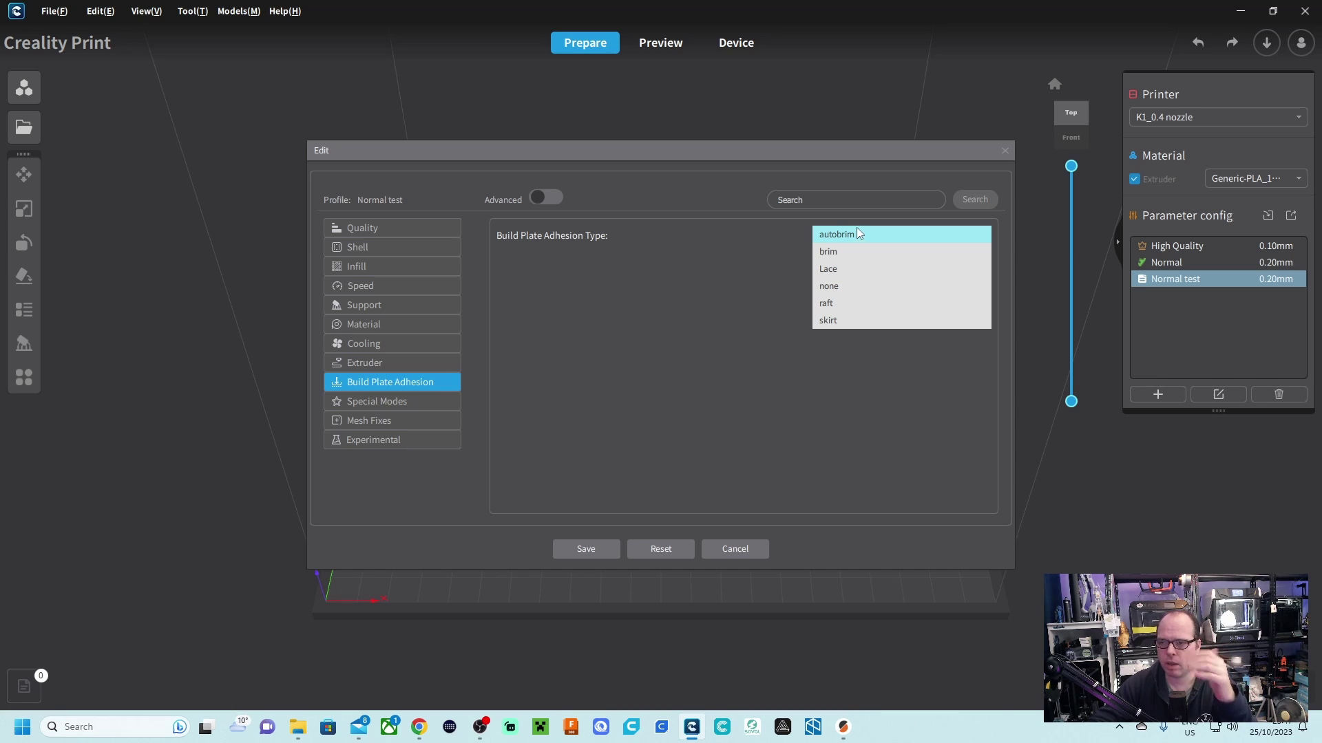
{"action": "left_click", "coordinate": [857, 234]}
{"action": "left_click", "coordinate": [859, 233]}
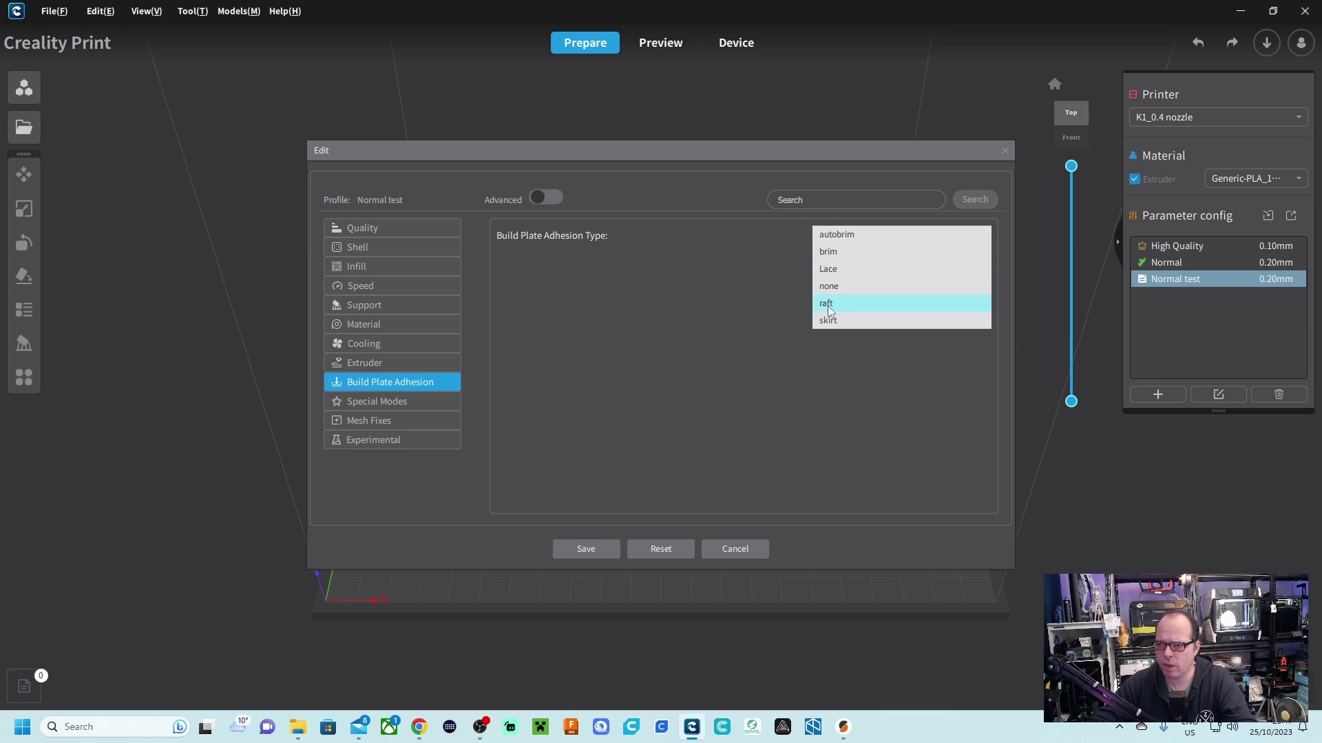
{"action": "left_click", "coordinate": [817, 337]}
{"action": "left_click", "coordinate": [847, 236]}
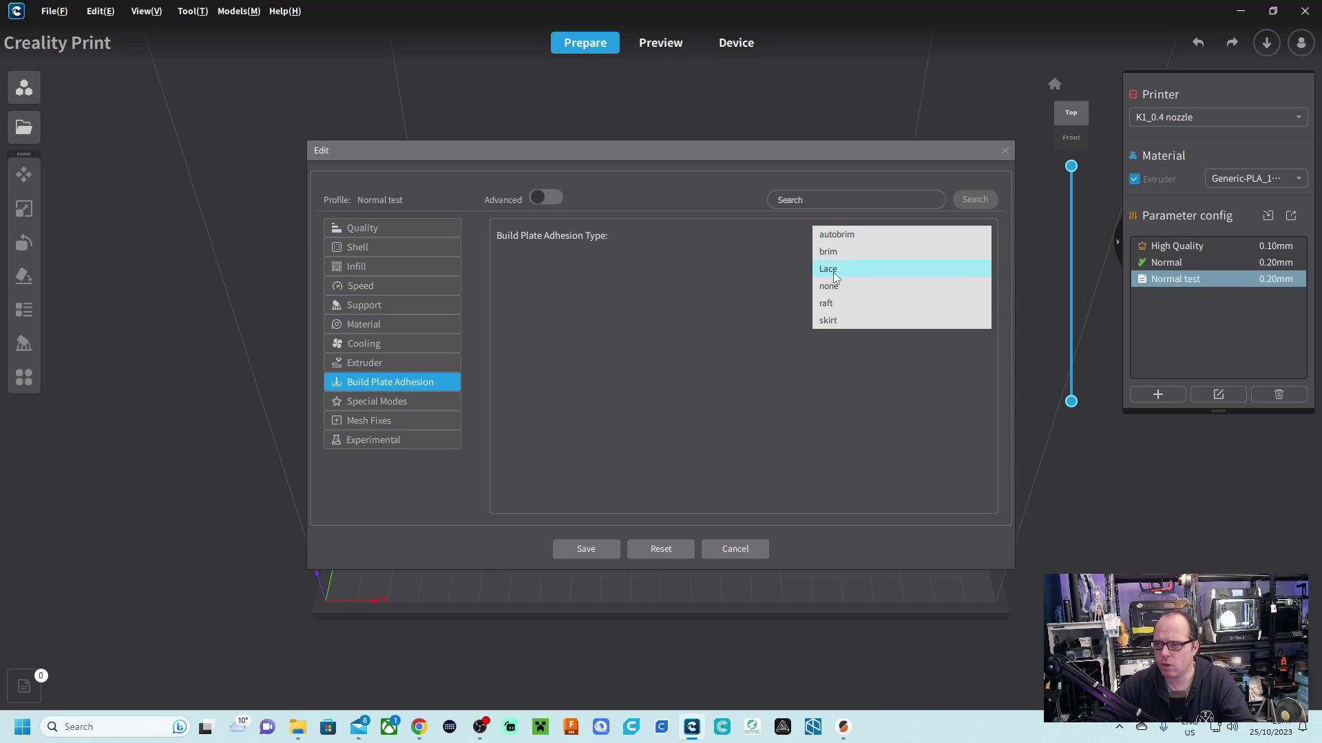
{"action": "left_click", "coordinate": [403, 405]}
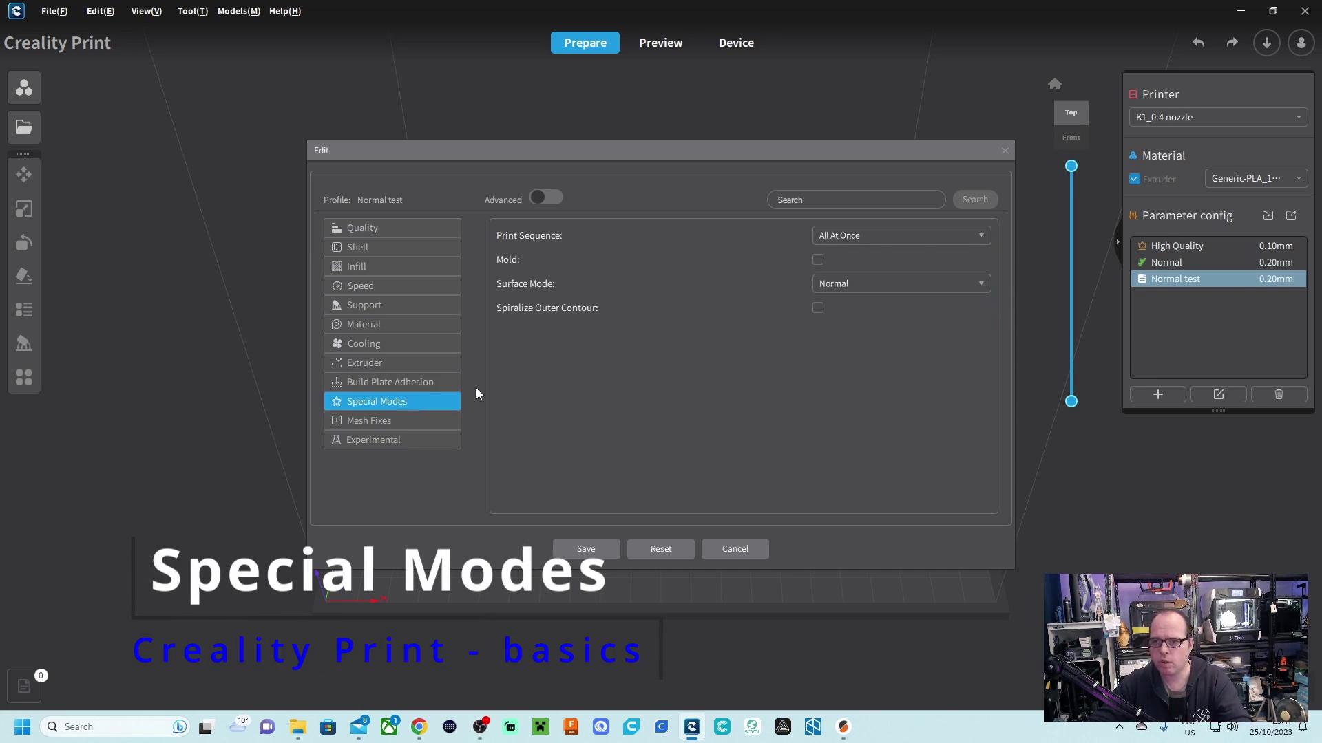
- Read the tooltips for Print Sequence All At Once, Surface Mode Normal and Spiralize Outer Contour
{"action": "mouse_move", "coordinate": [516, 244]}
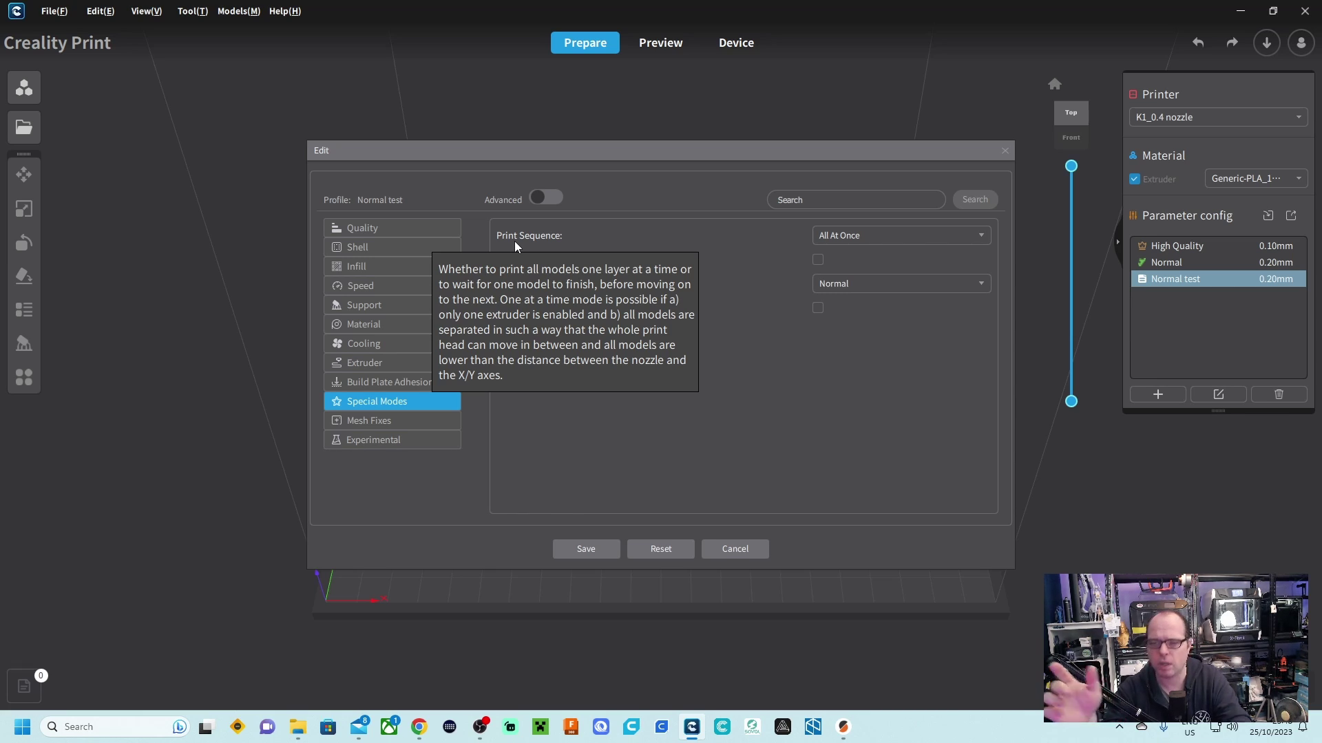
{"action": "mouse_move", "coordinate": [525, 318]}
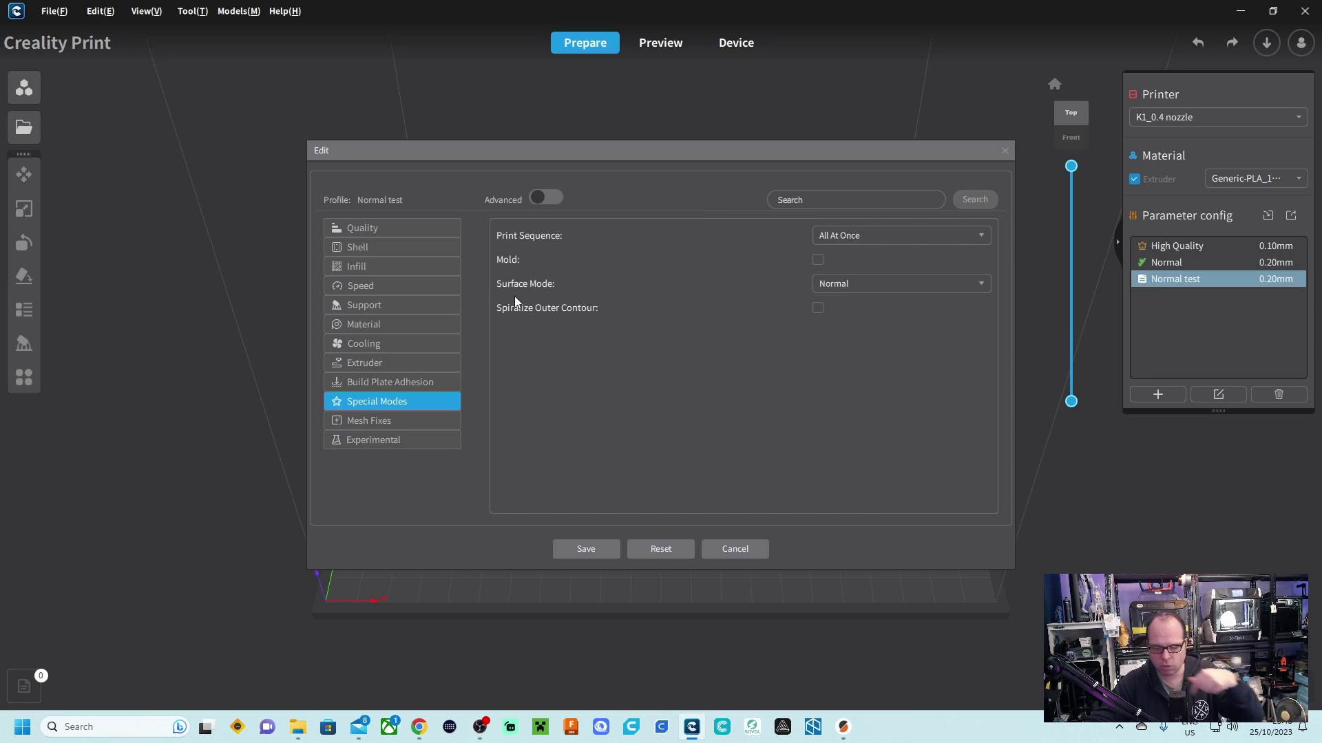
{"action": "mouse_move", "coordinate": [512, 295]}
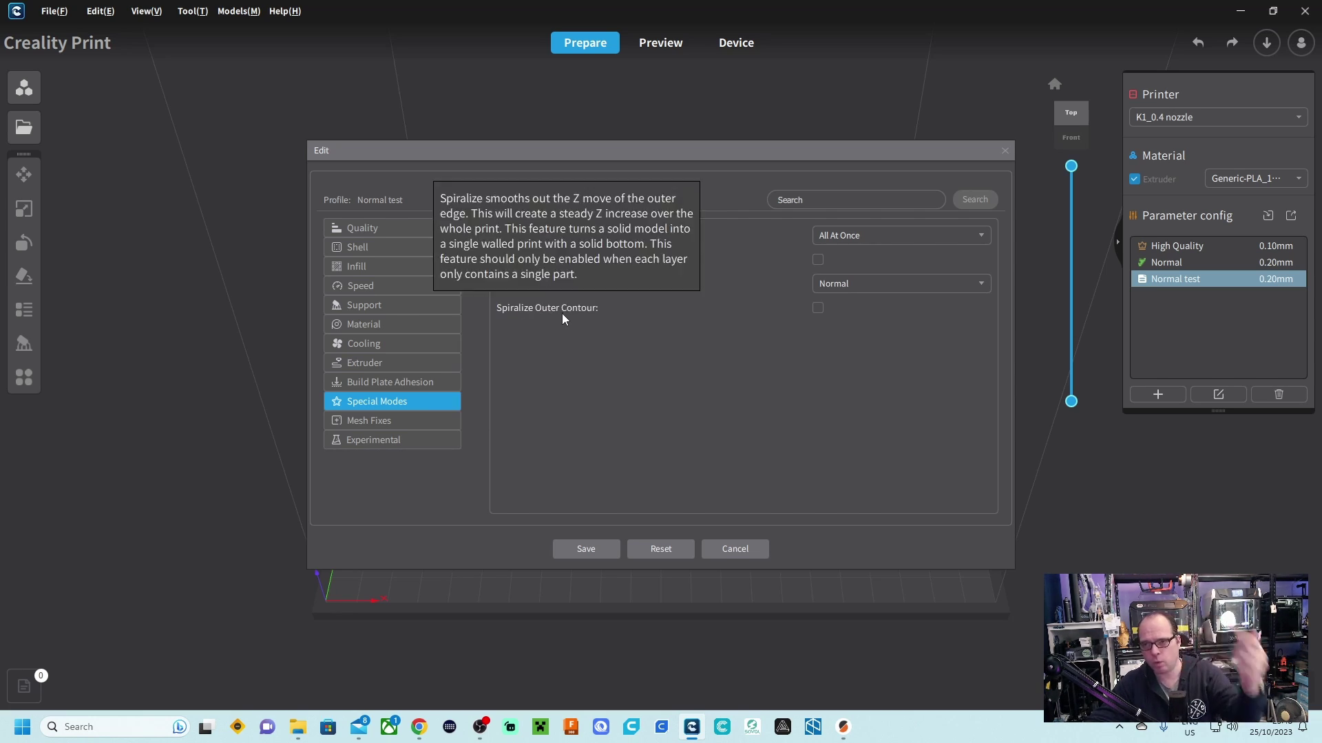
- Show Mesh Fixes advanced options: Union Overlapping Volumes on, 0.15 mm merged overlap, 0.25 mm resolution
{"action": "key", "text": "Down"}
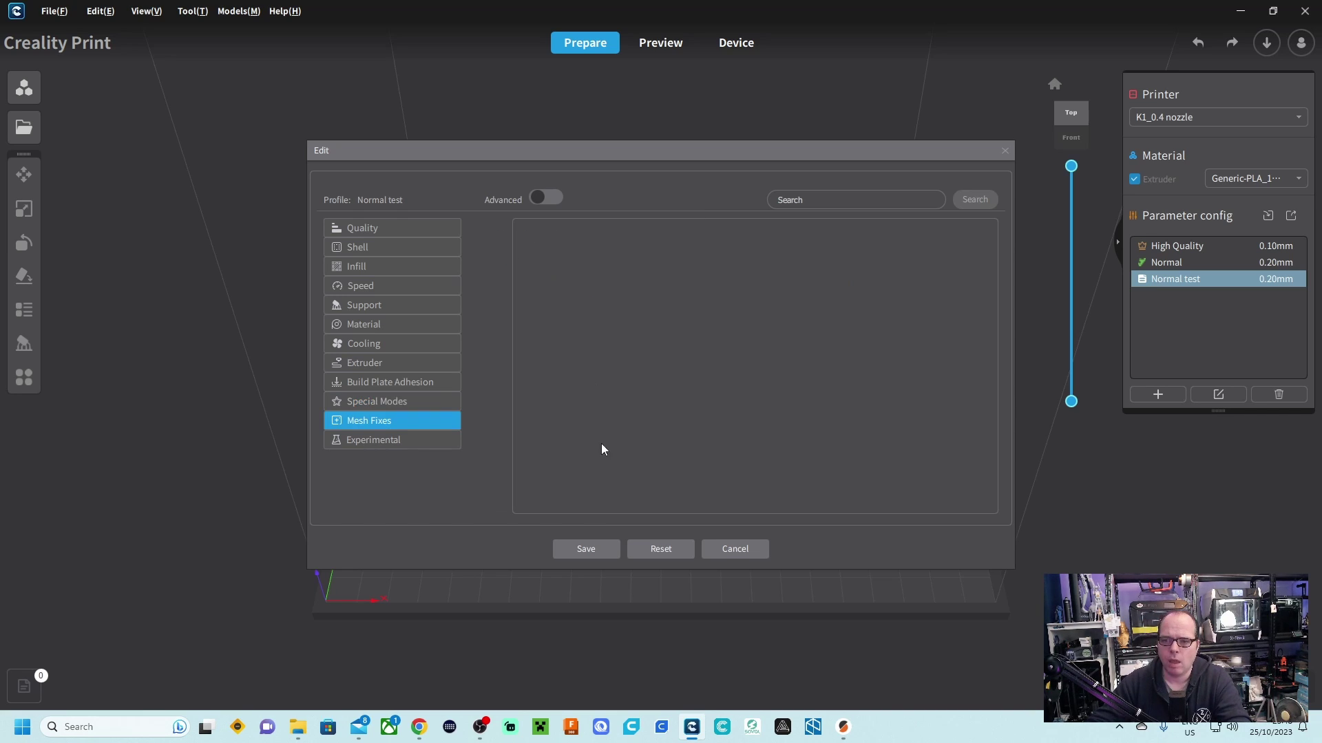
{"action": "left_click", "coordinate": [559, 199]}
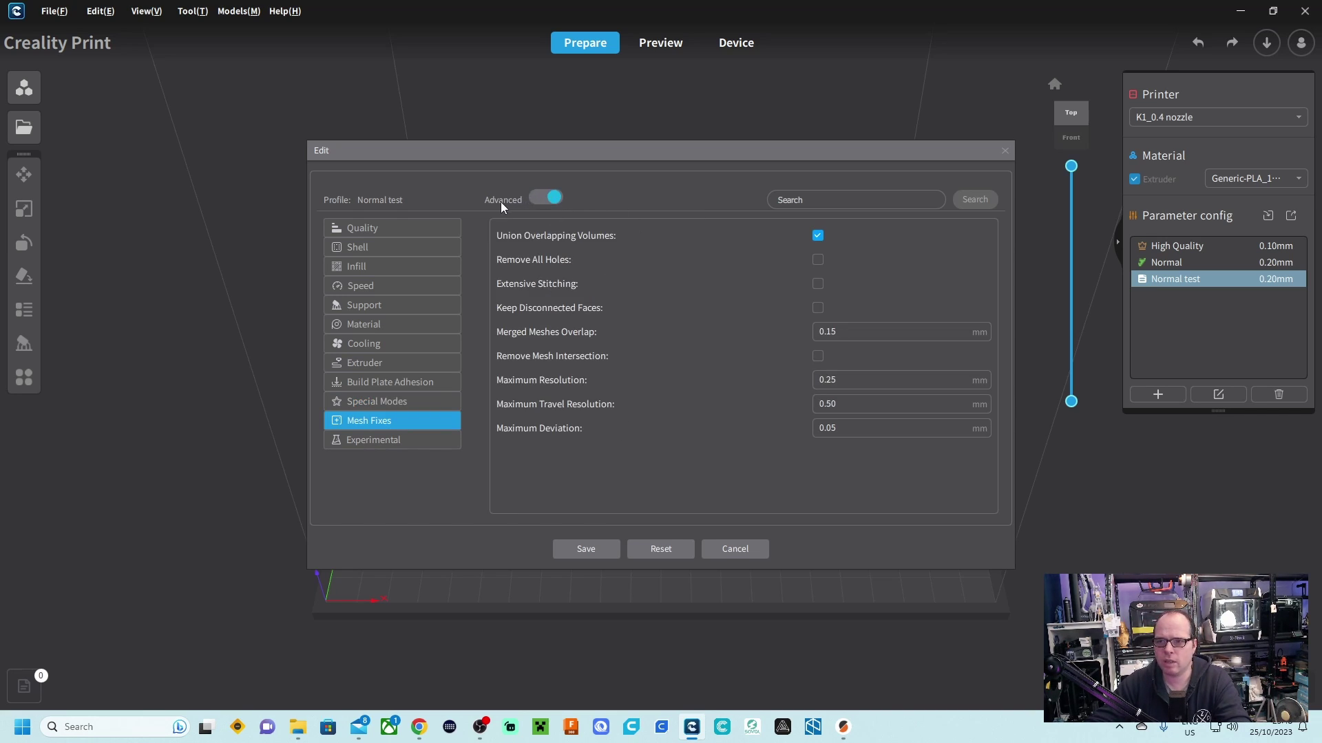
{"action": "mouse_move", "coordinate": [589, 287]}
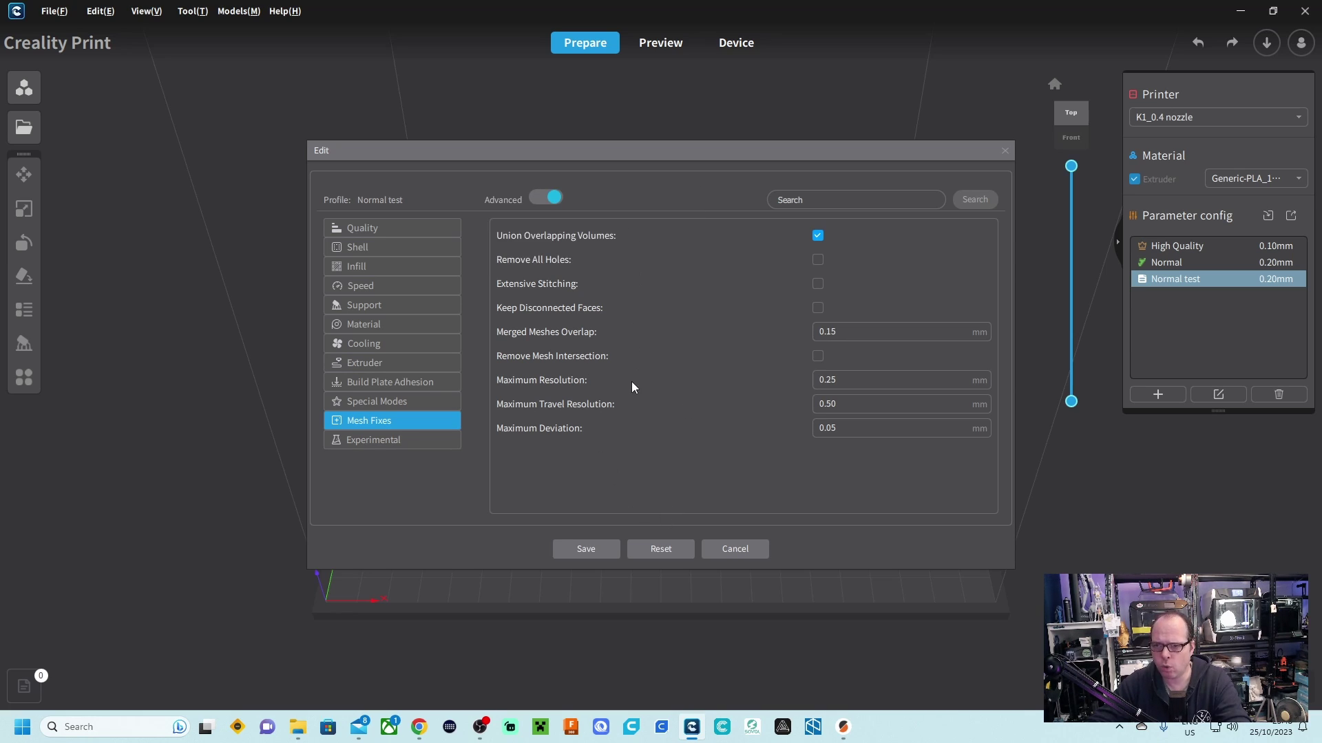
{"action": "mouse_move", "coordinate": [556, 433]}
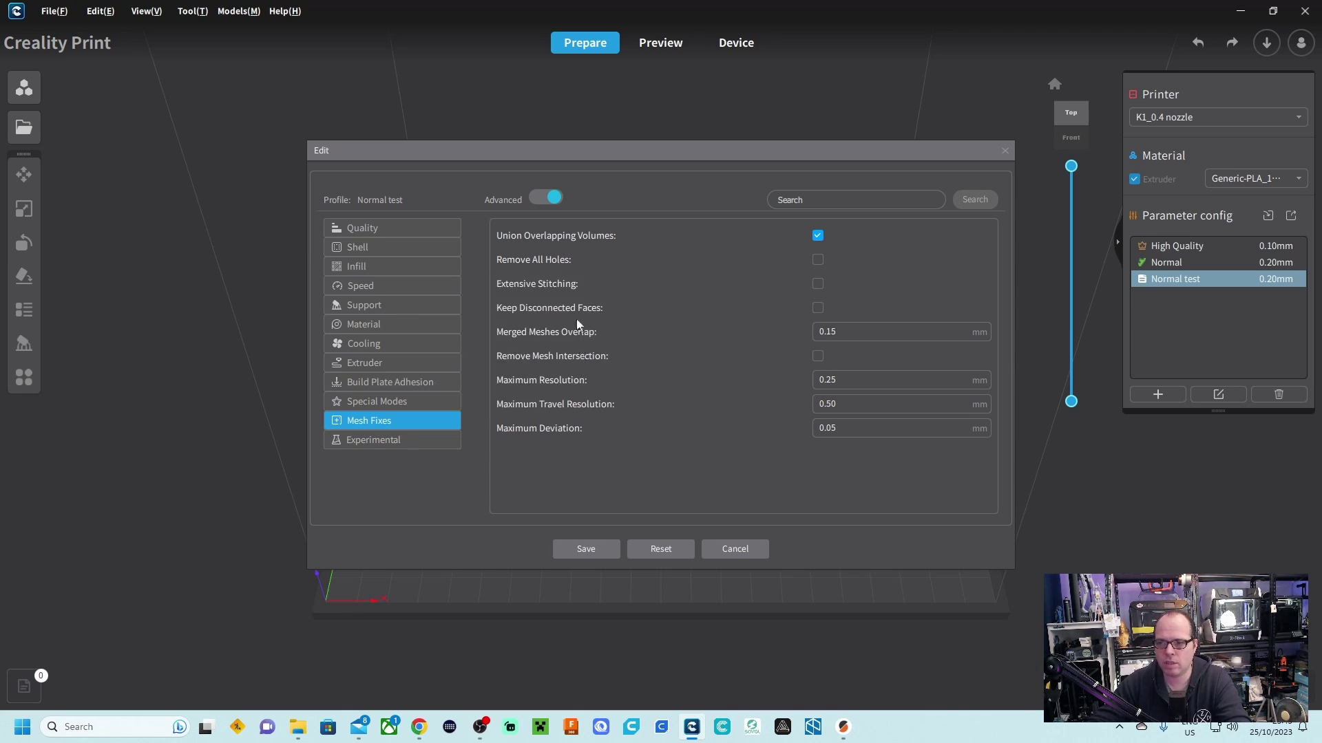
- View the Experimental category, then save Normal test and return to the Prepare page
{"action": "left_click", "coordinate": [397, 441]}
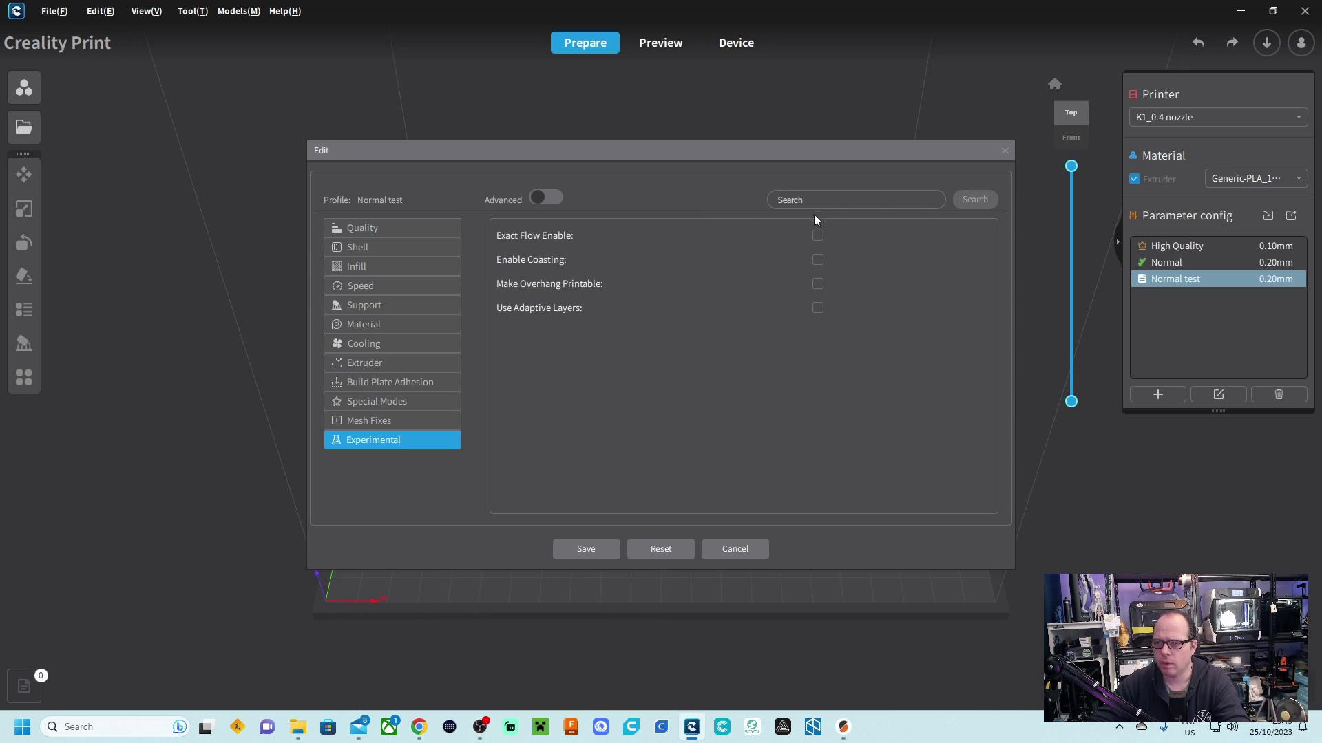
{"action": "left_click", "coordinate": [587, 549]}
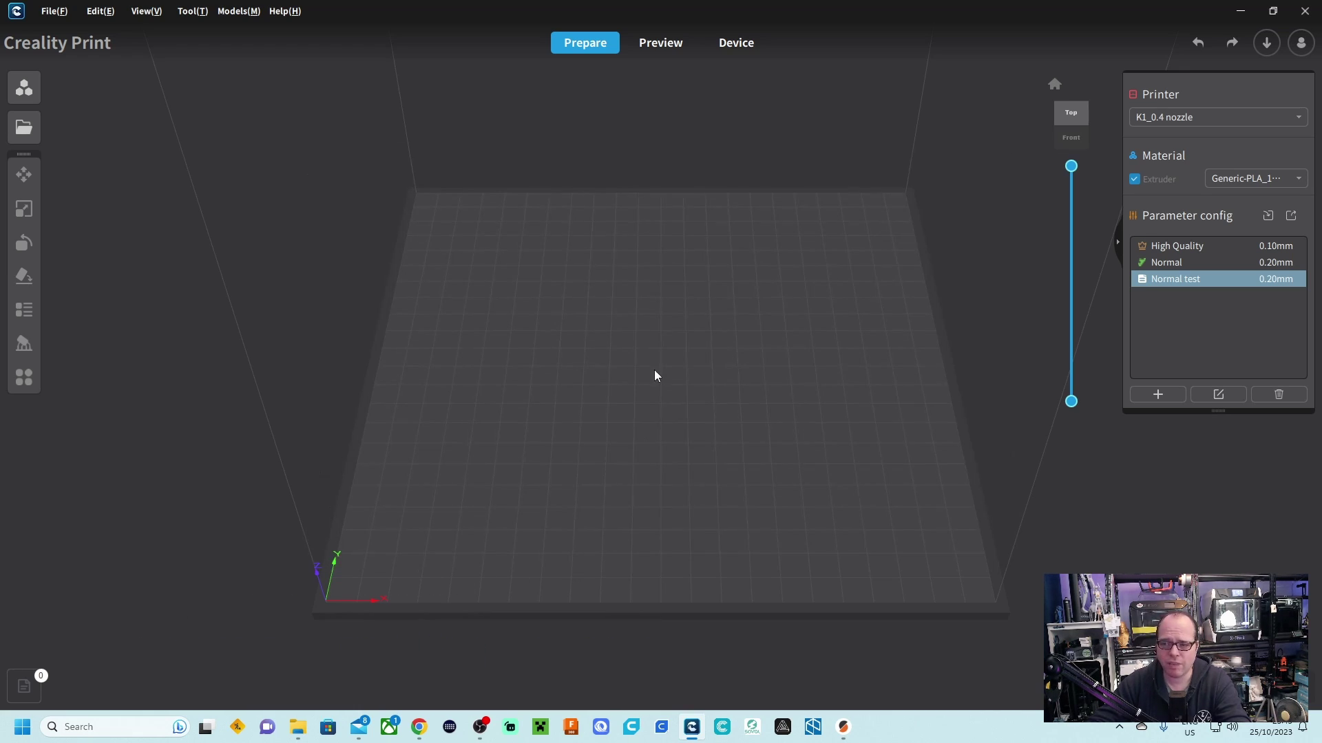